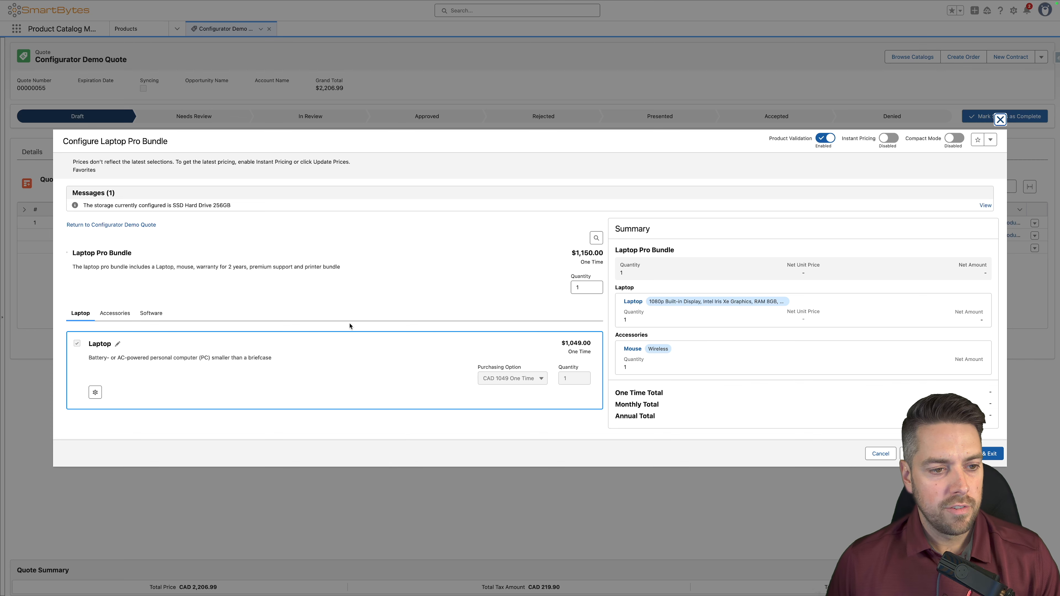
Open the laptop's attribute configuration within the Laptop Pro Bundle and set its storage to SSD Hard Drive 512GB
left_click_drag(77, 188, 166, 199)
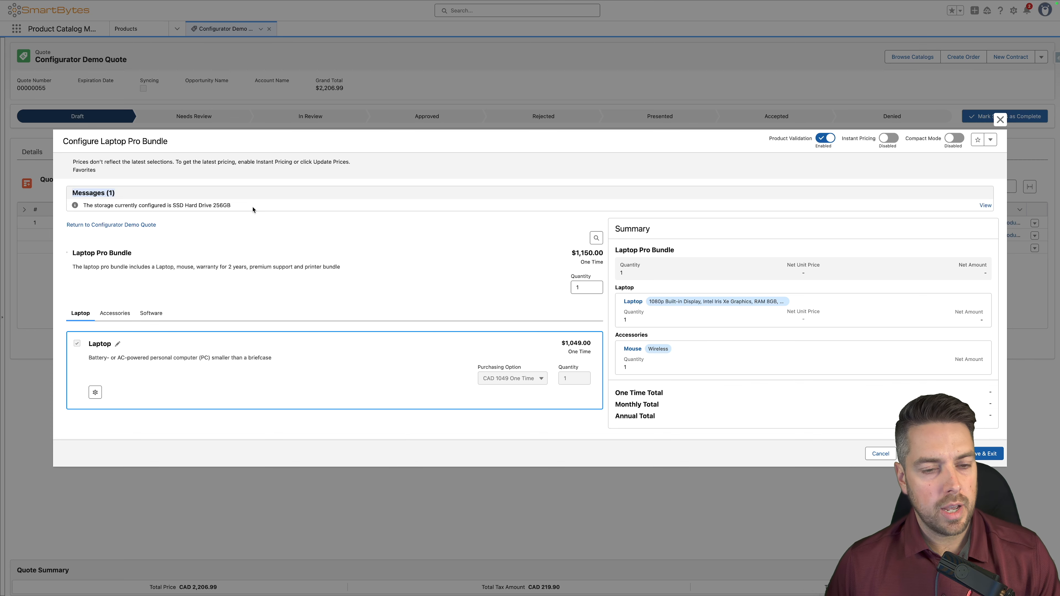
left_click_drag(253, 209, 85, 204)
left_click(85, 204)
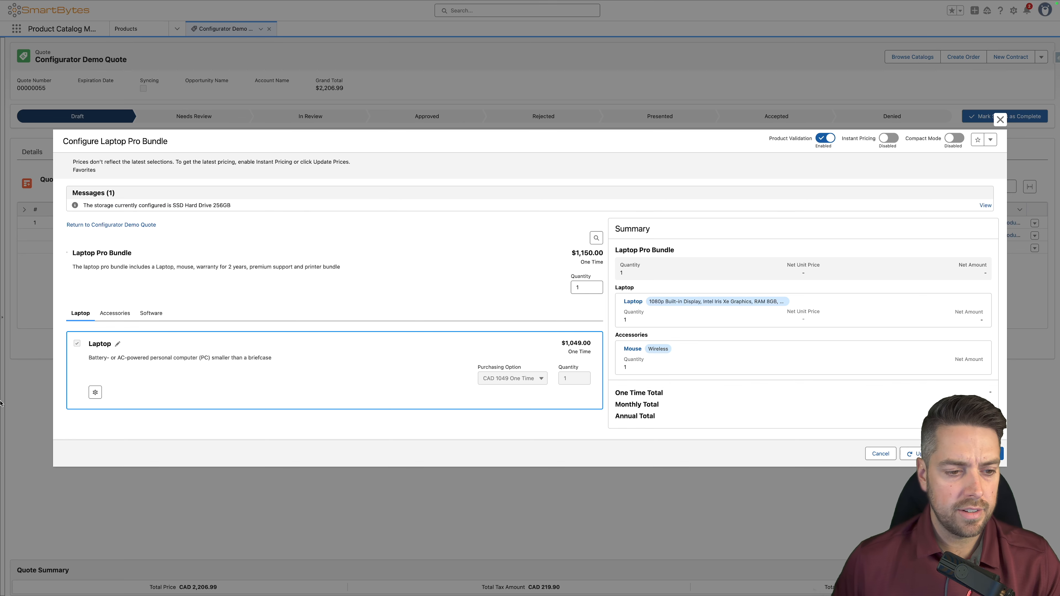
left_click(95, 392)
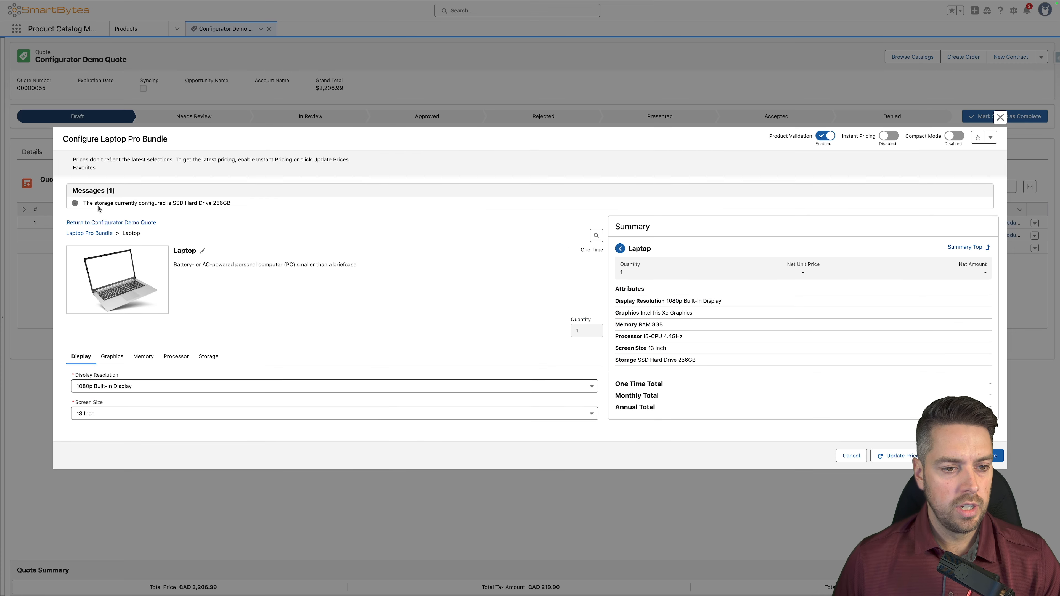
left_click_drag(85, 204, 284, 210)
left_click(274, 209)
left_click(208, 356)
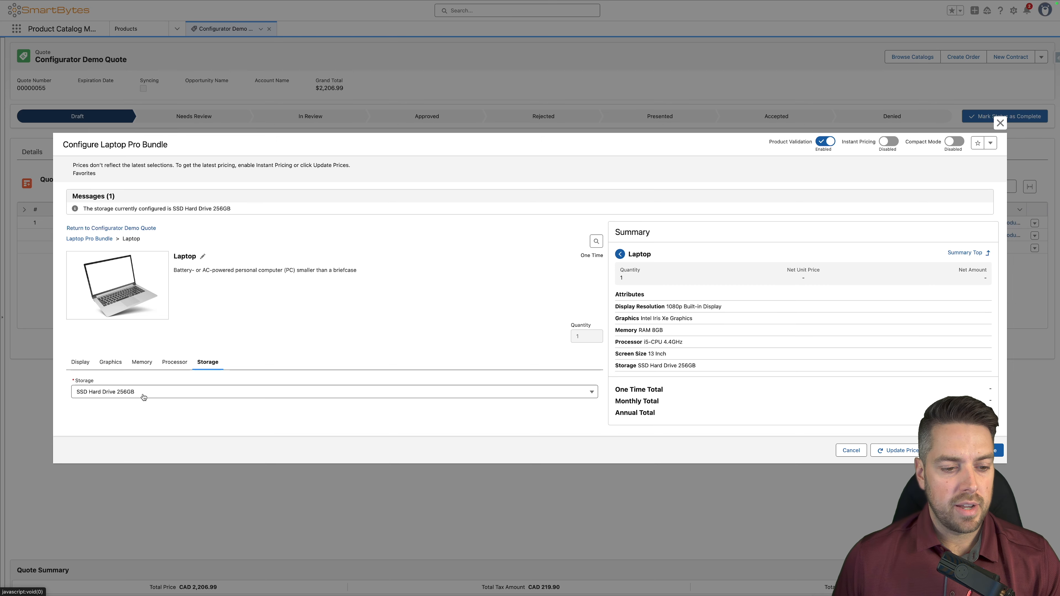
left_click(157, 393)
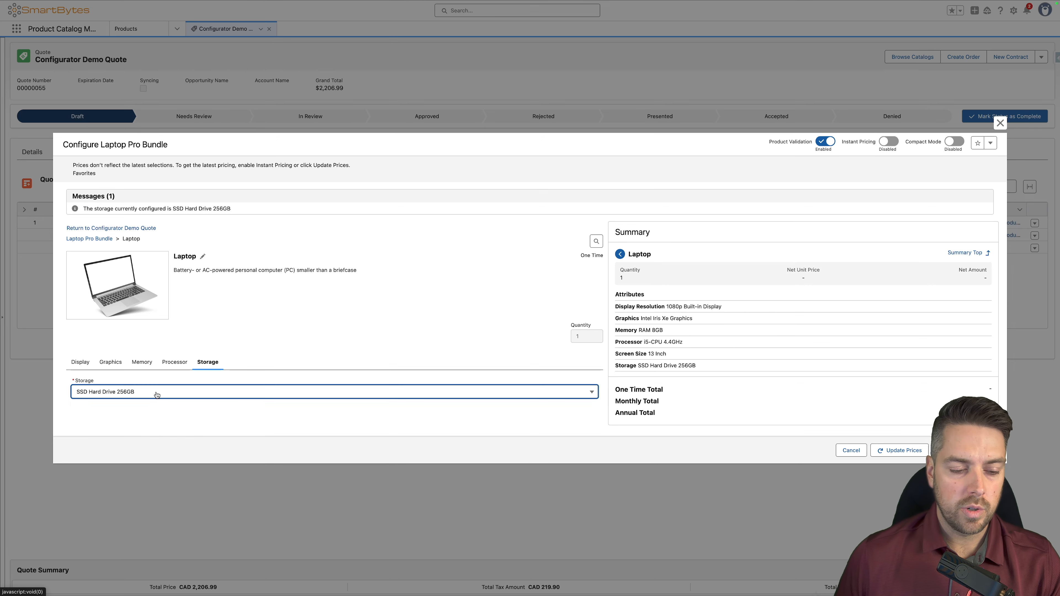
left_click(160, 419)
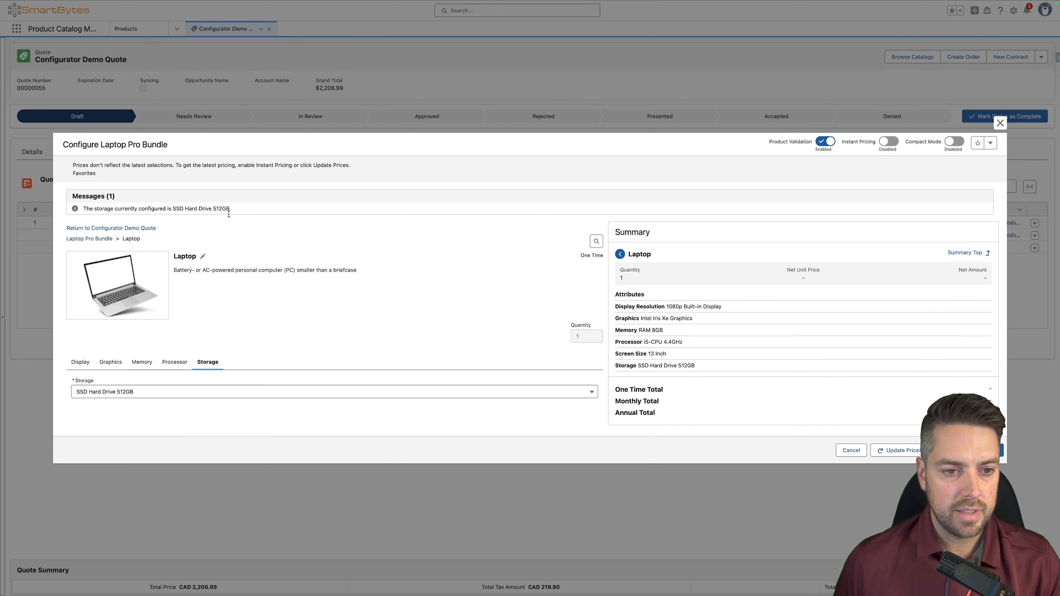
mouse_move(244, 210)
left_mouse_down()
mouse_move(172, 209)
mouse_move(253, 212)
left_mouse_up()
left_click(132, 219)
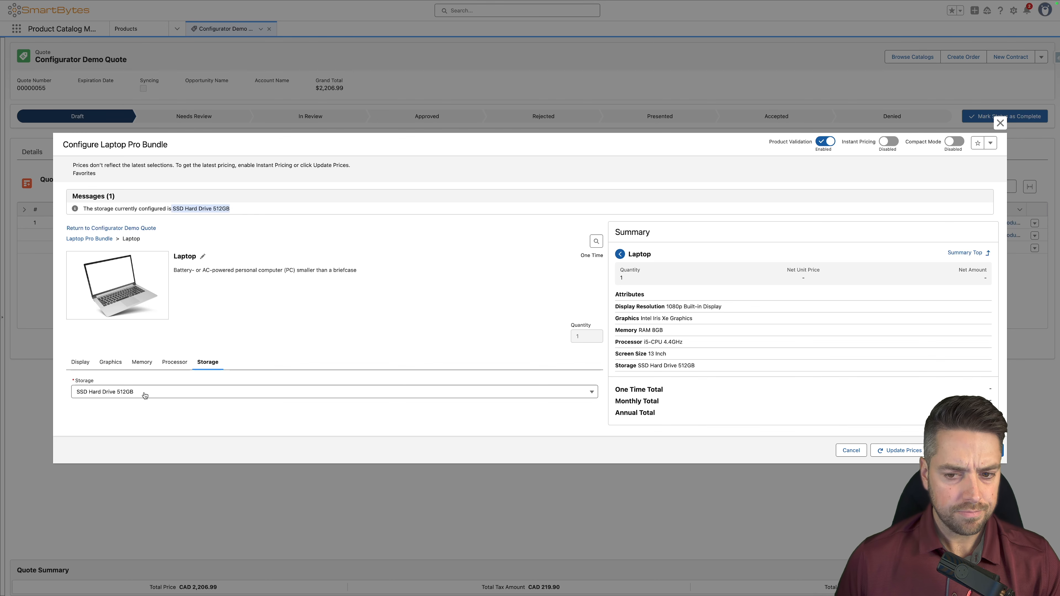
left_click(128, 222)
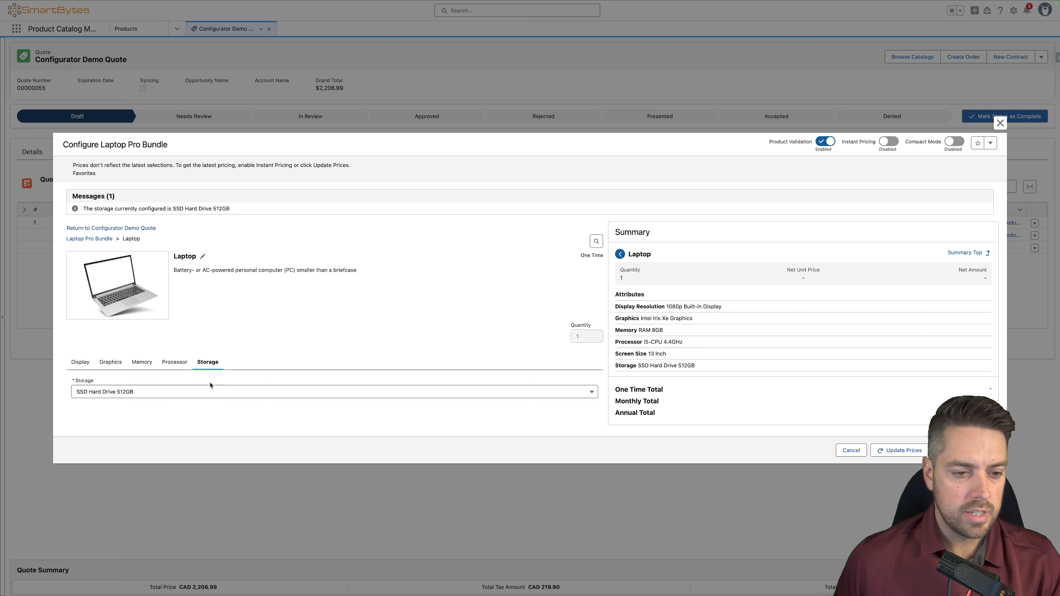
Try SSD Hard Drive 2TB as the laptop's storage, and switch it to SSD Hard Drive 1TB
left_click(203, 389)
left_click(162, 452)
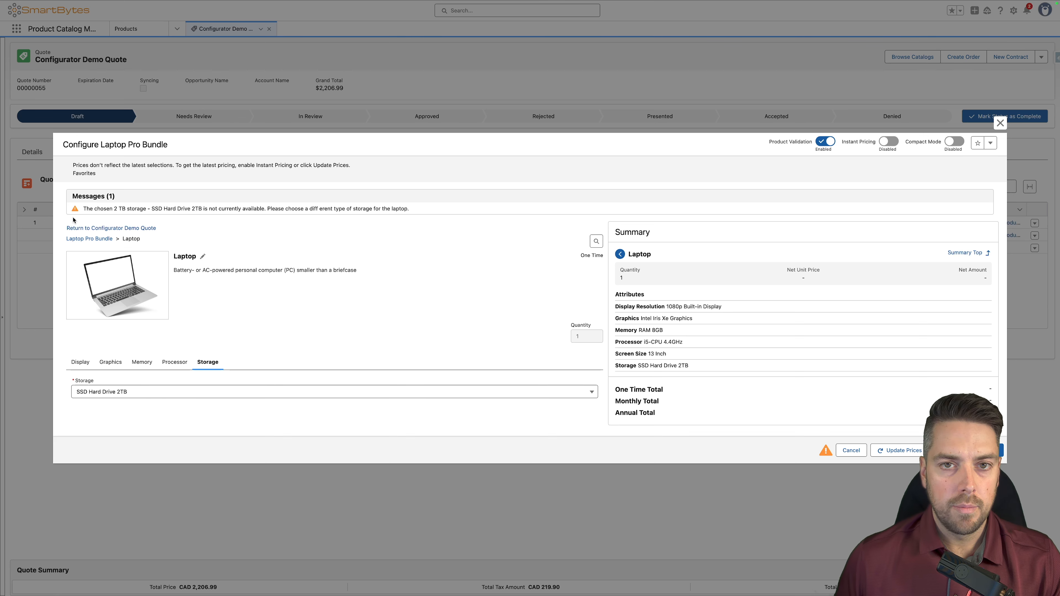
left_click_drag(83, 209, 213, 211)
left_click(213, 212)
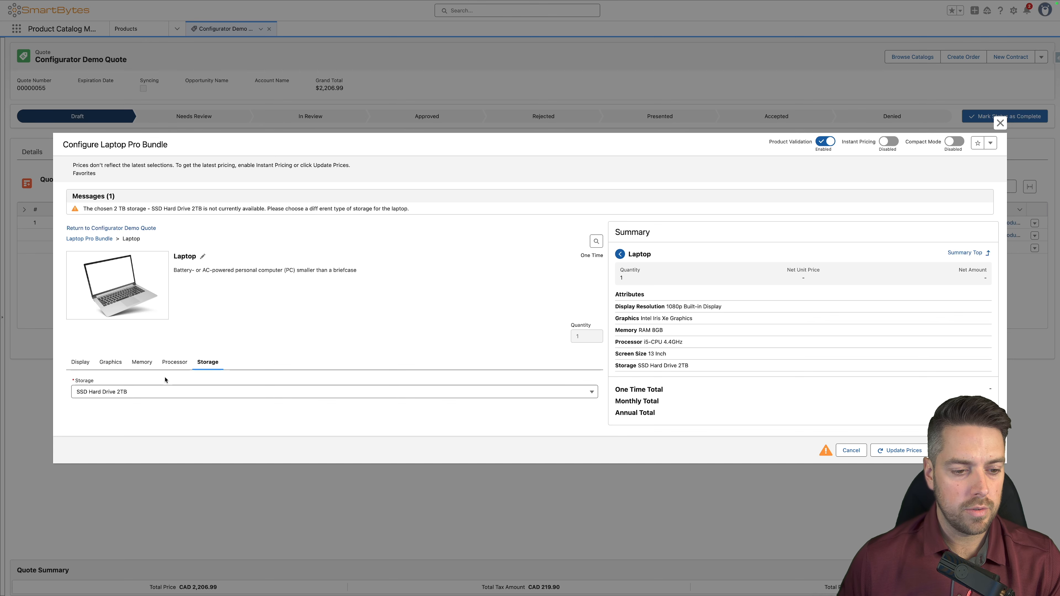
left_click(163, 394)
left_click(138, 437)
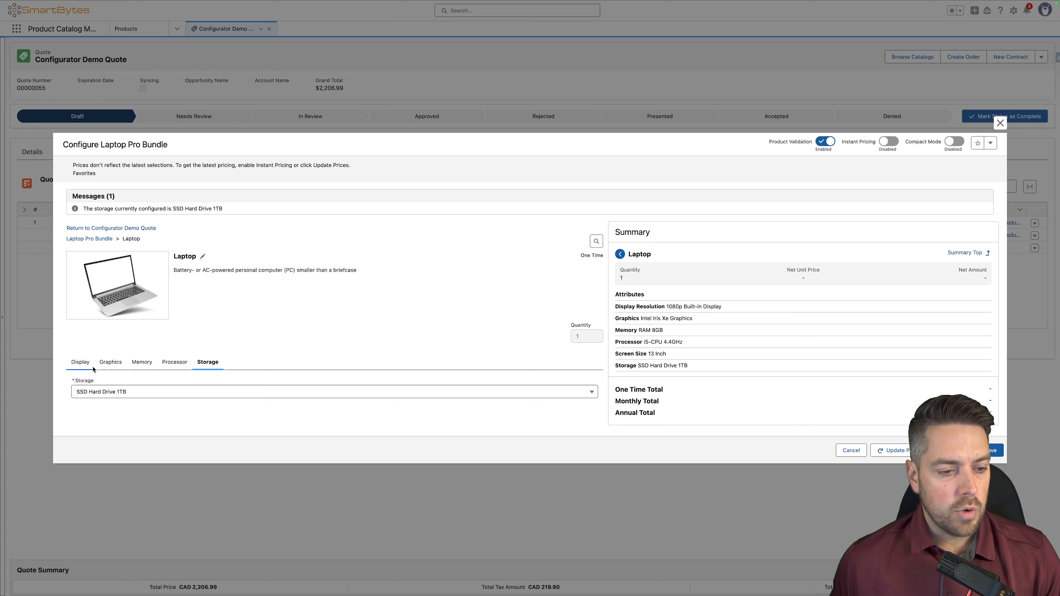
Set the laptop's display resolution to 2k Built-in Display and change it to 4k Built-in Display
left_click(85, 363)
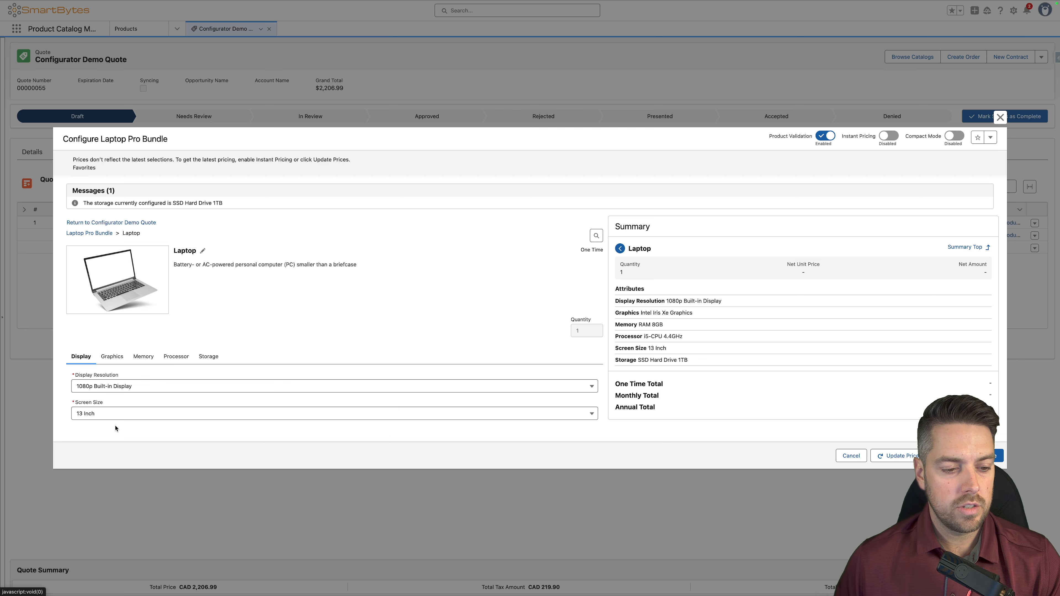
left_click(128, 387)
left_click(141, 418)
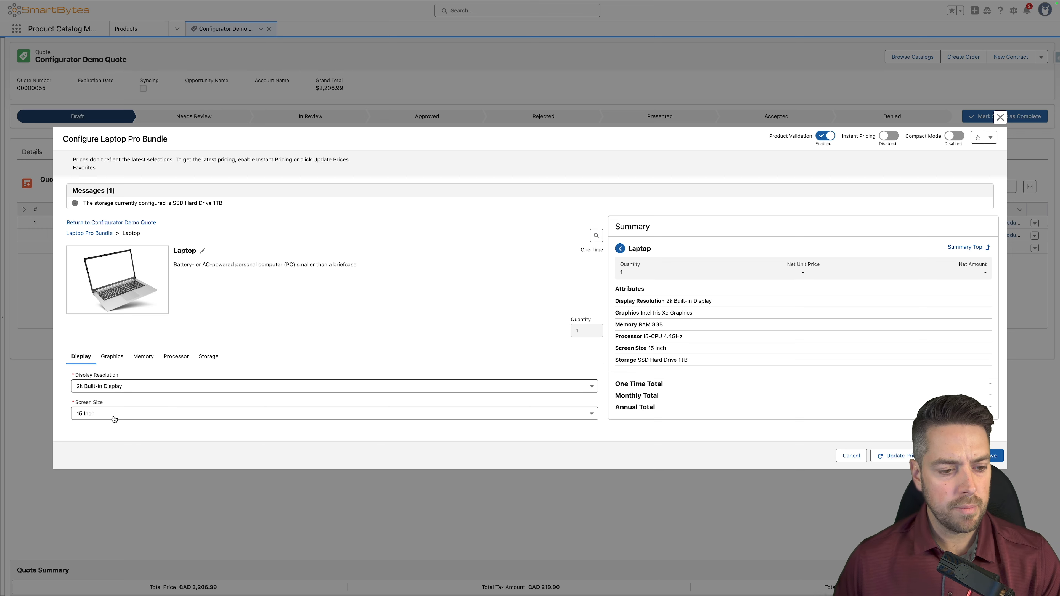
left_click(119, 391)
left_click(111, 433)
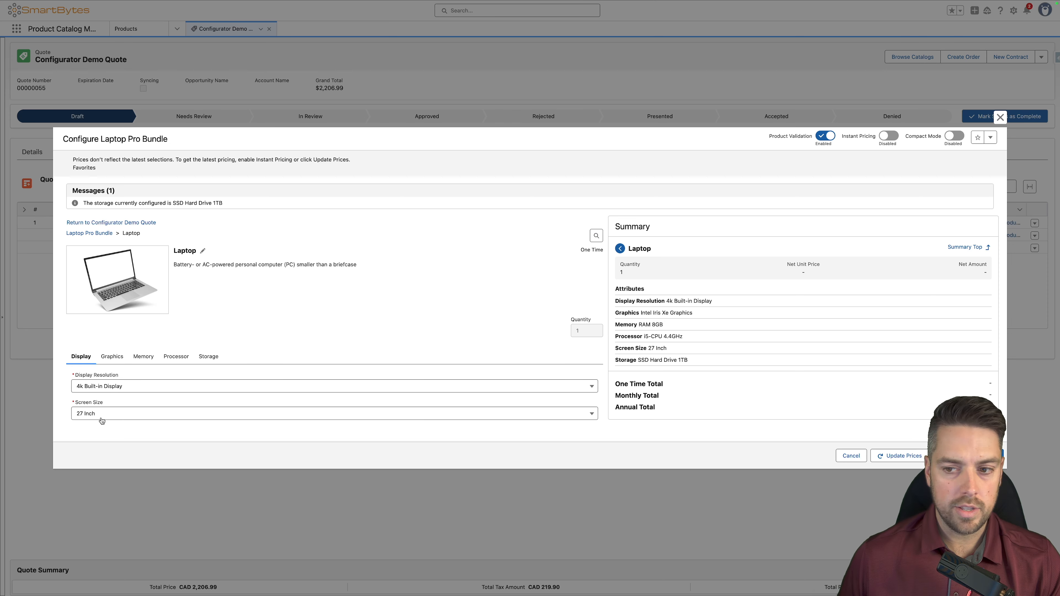
Try a 15 Inch screen size with the 4k display, and set the screen size back to 27 Inch
left_click(100, 417)
left_click(102, 448)
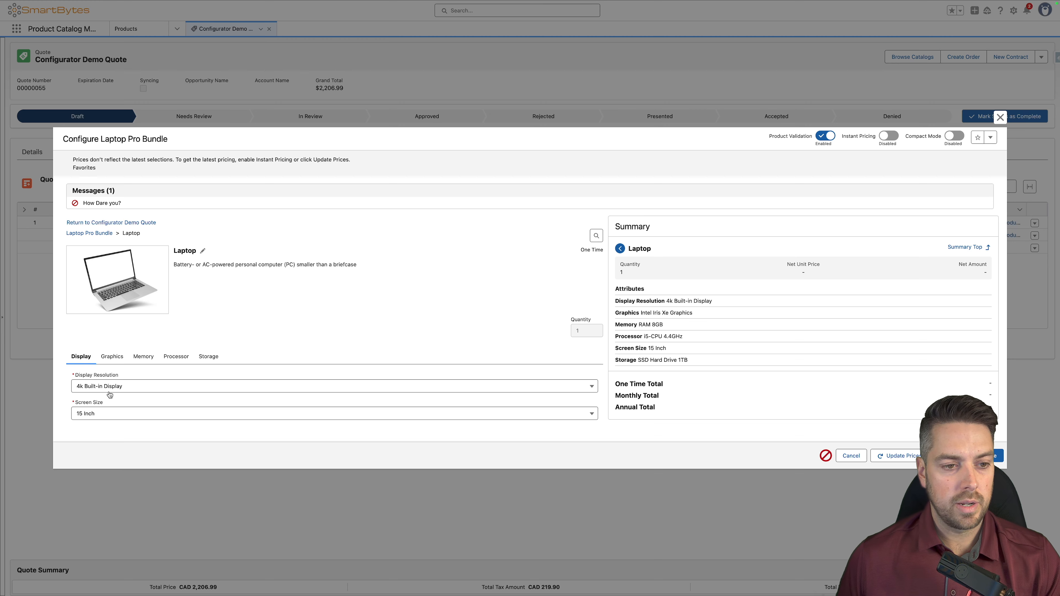
left_click_drag(159, 208, 68, 196)
left_click(129, 199)
left_click(106, 418)
left_click(113, 480)
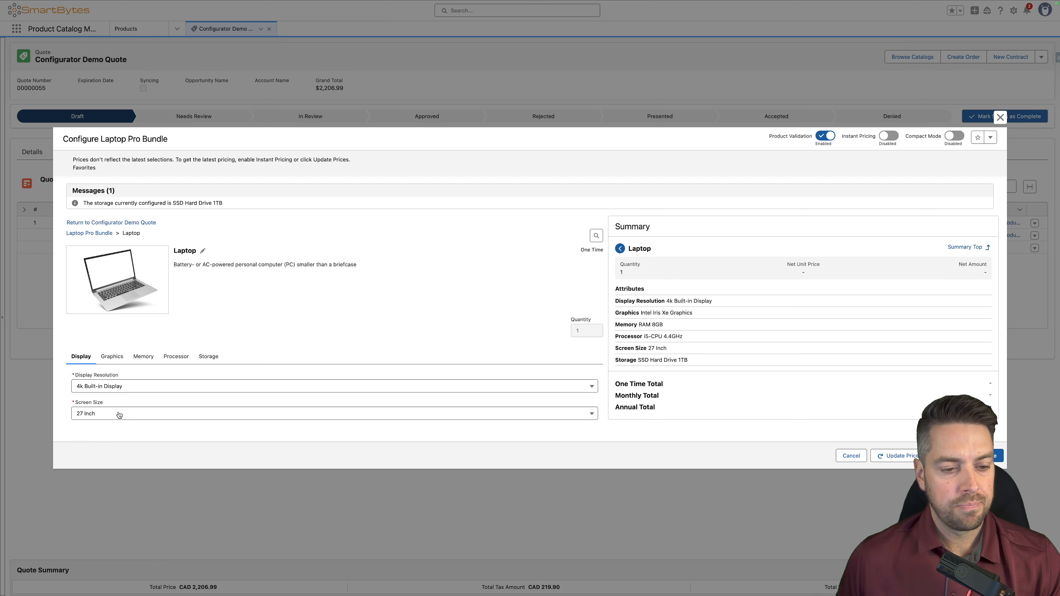
Set the laptop's processor to Intel Core i9 5.2 GHz and check the resulting memory selection
left_click(179, 360)
left_click(149, 389)
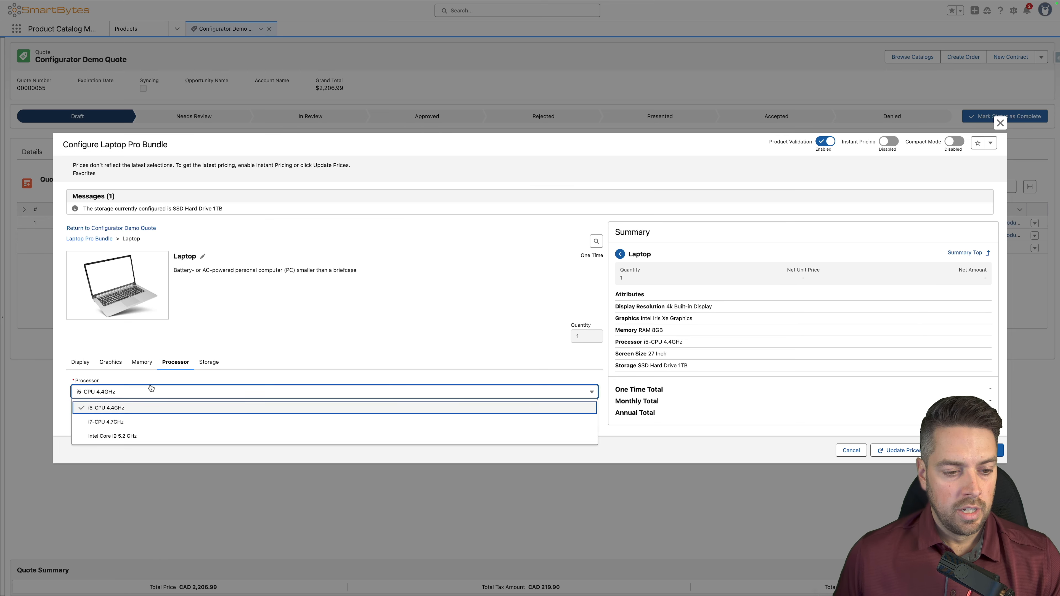
left_click(117, 436)
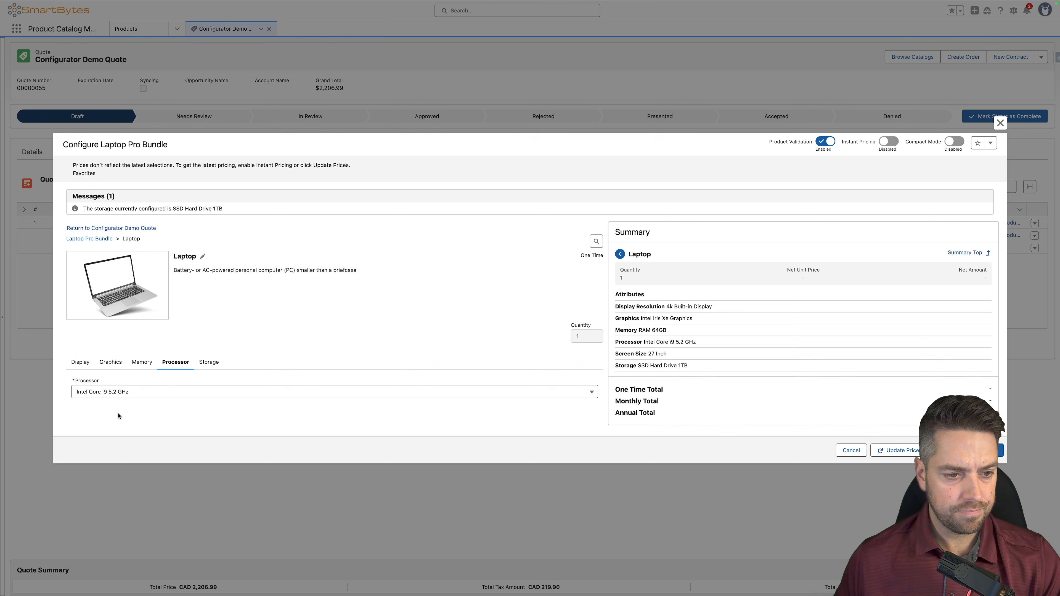
left_click(146, 365)
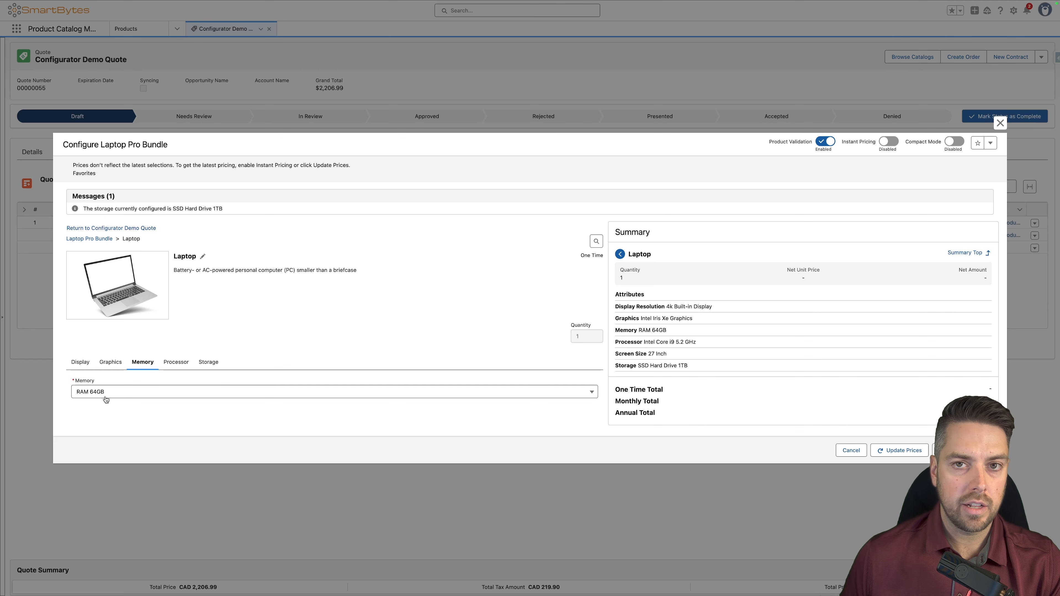
left_click(176, 362)
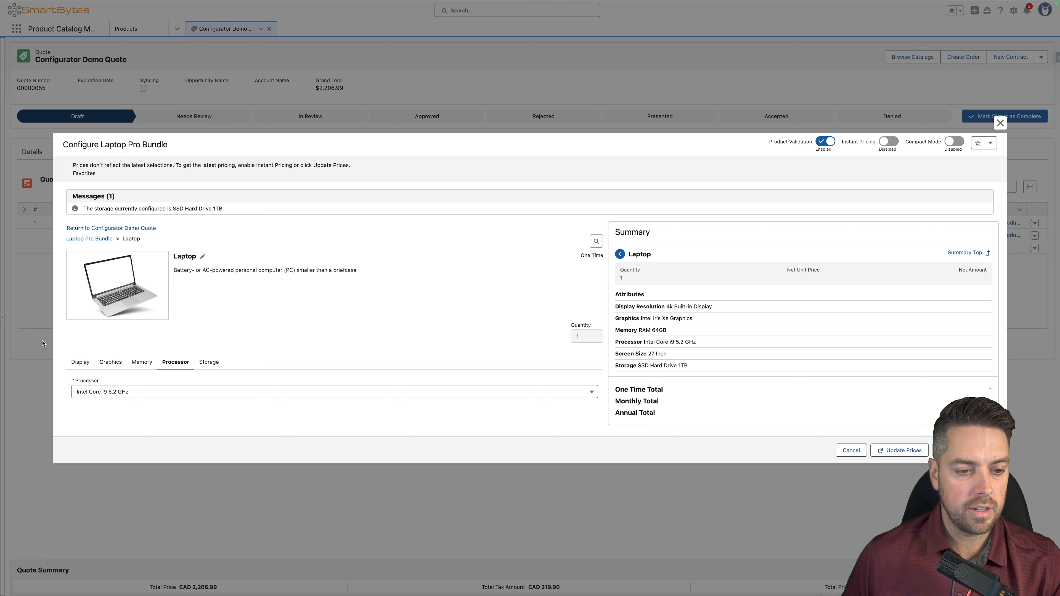
left_click(148, 364)
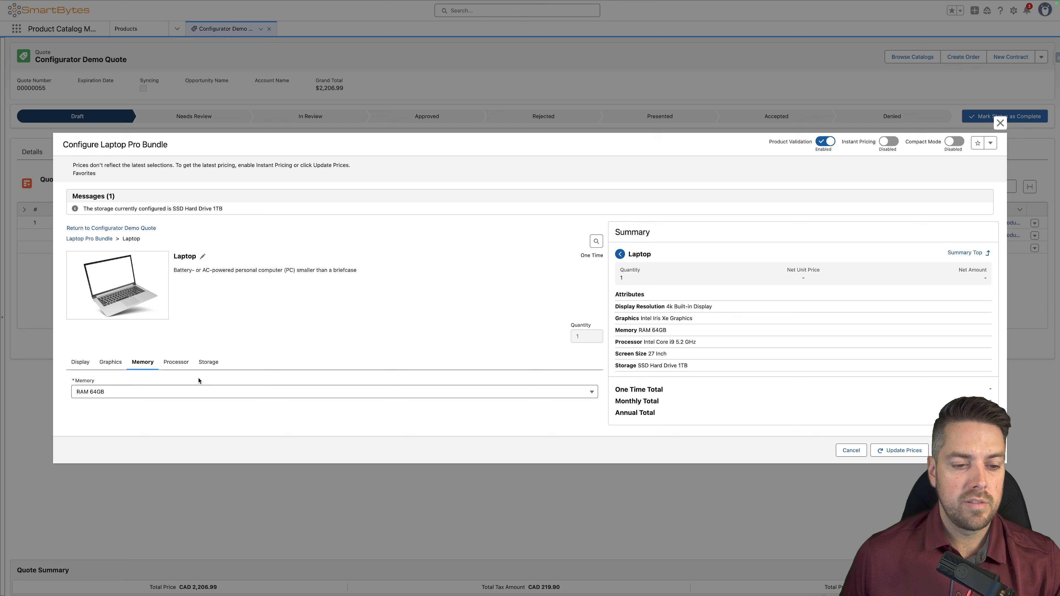
Set the laptop's processor to i7-CPU 4.7GHz
left_click(208, 361)
key("Left")
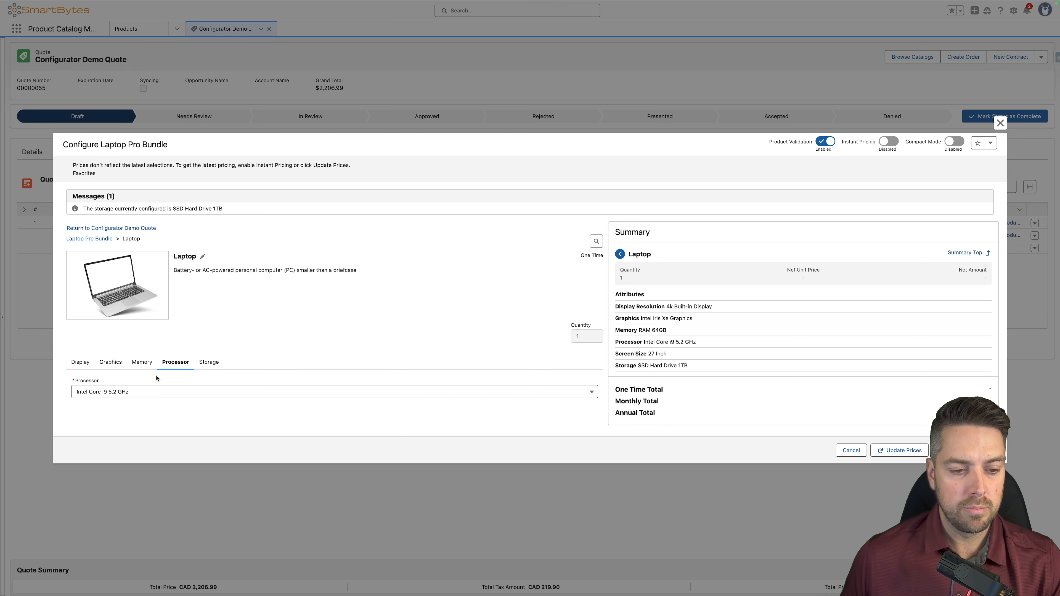
left_click(177, 394)
left_click(119, 421)
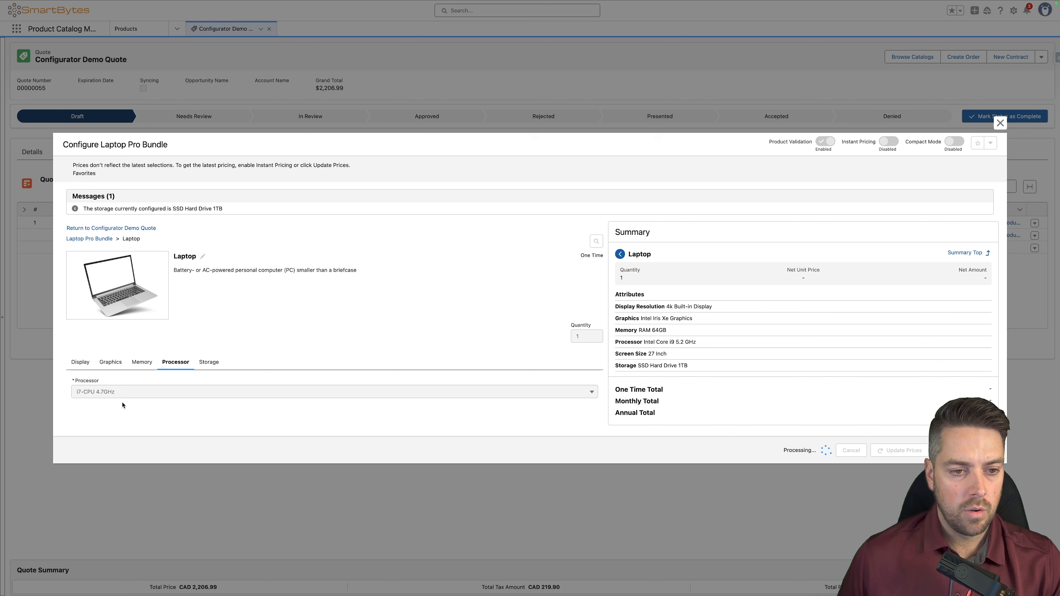
Compare the laptop's processor and storage selections, and set the storage to SSD Hard Drive 512GB
left_click(207, 363)
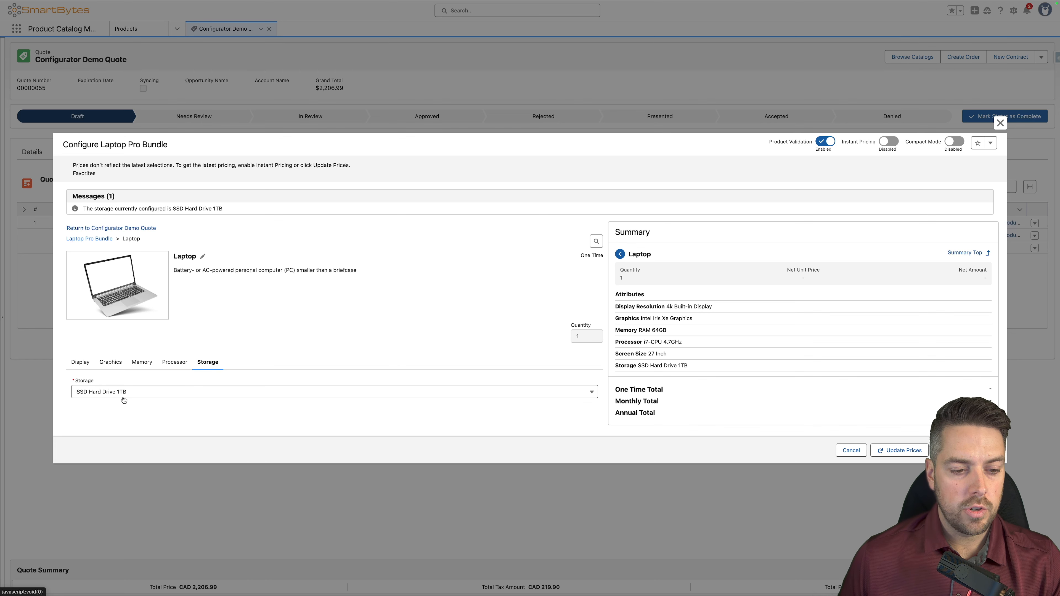
left_click(175, 362)
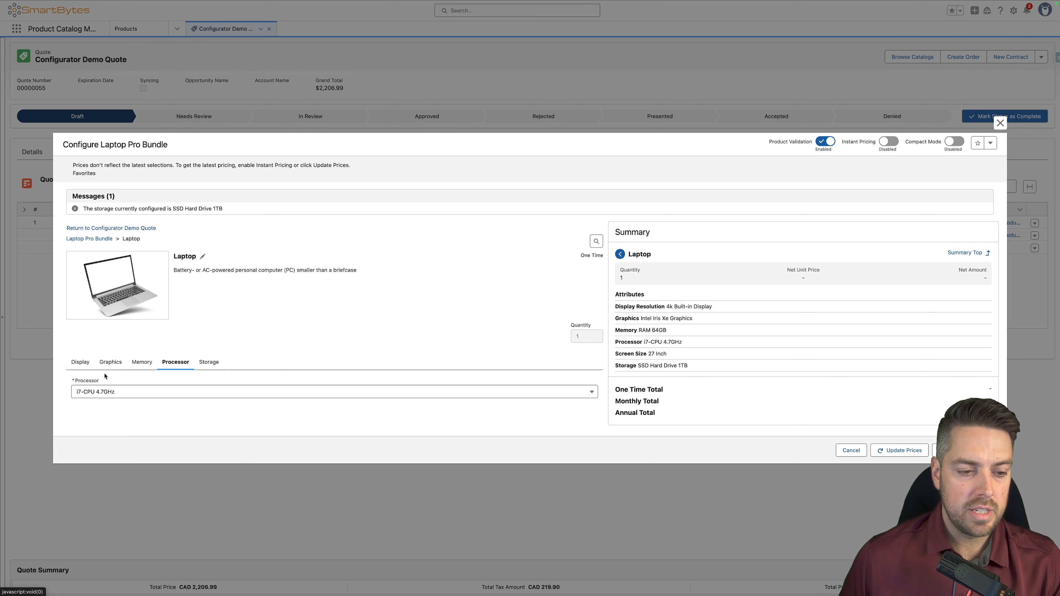
left_click(209, 362)
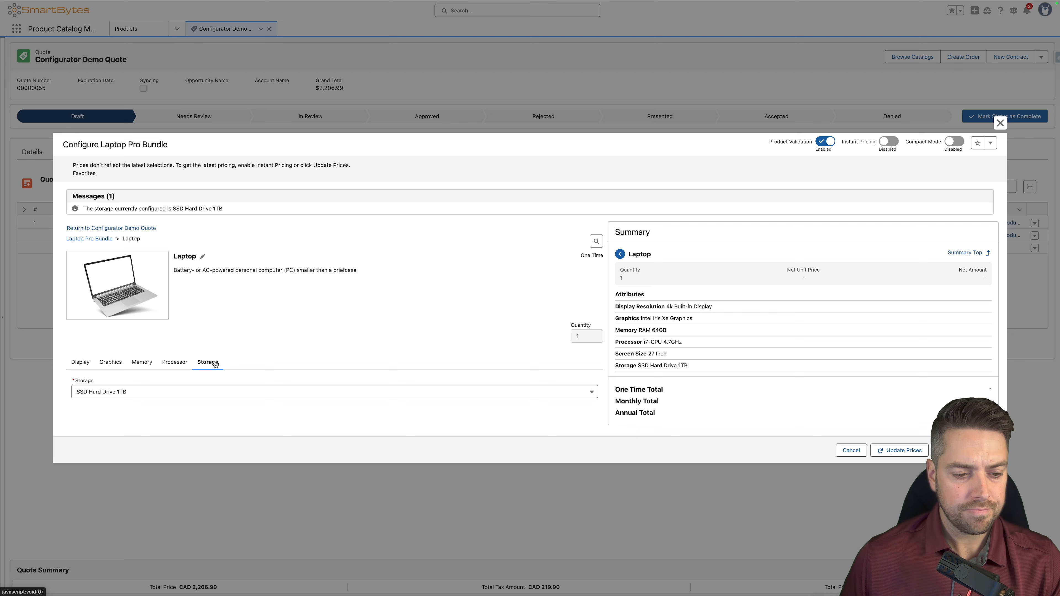
left_click(143, 397)
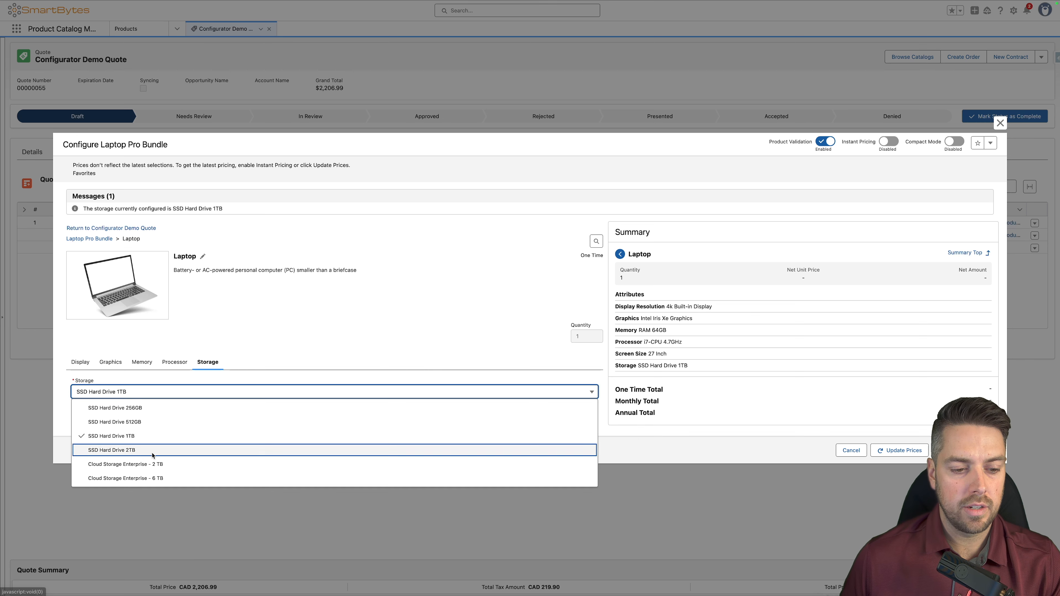
left_click(142, 422)
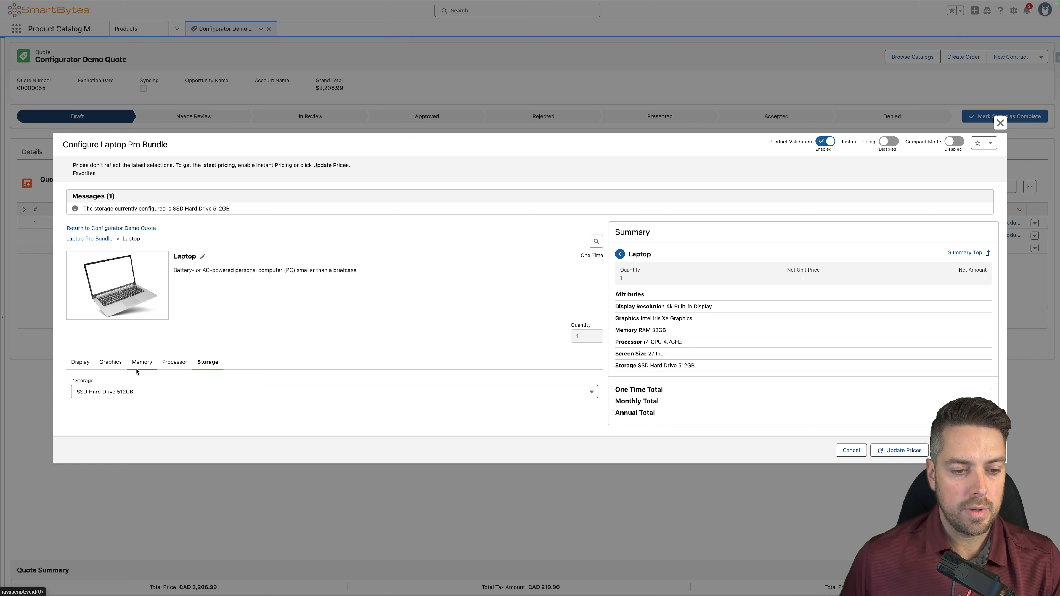
Return to the Laptop Pro Bundle level and add the Printer Bundle from its accessories
left_click(105, 240)
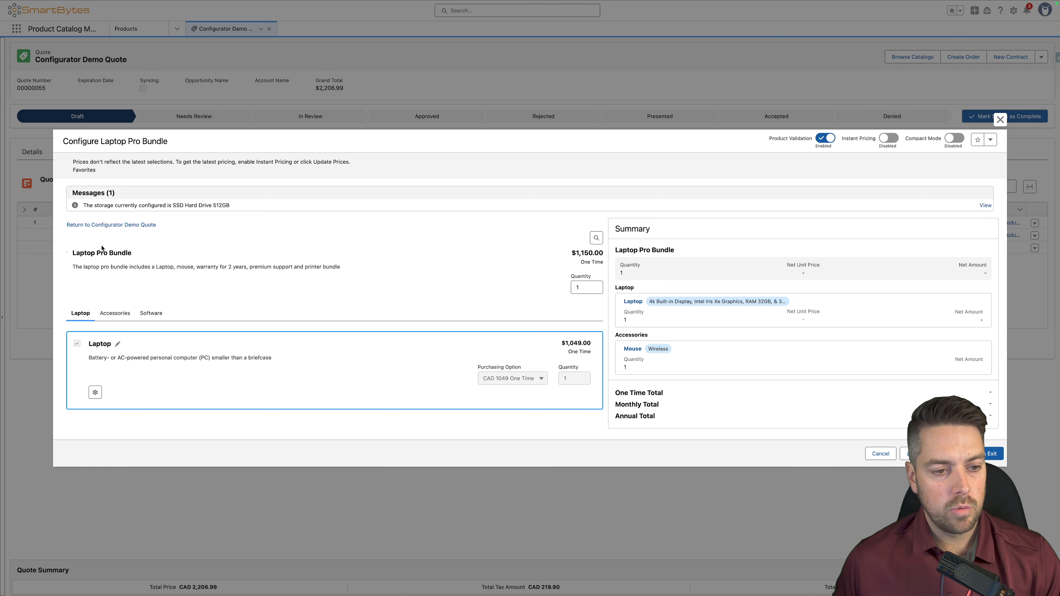
left_click(115, 314)
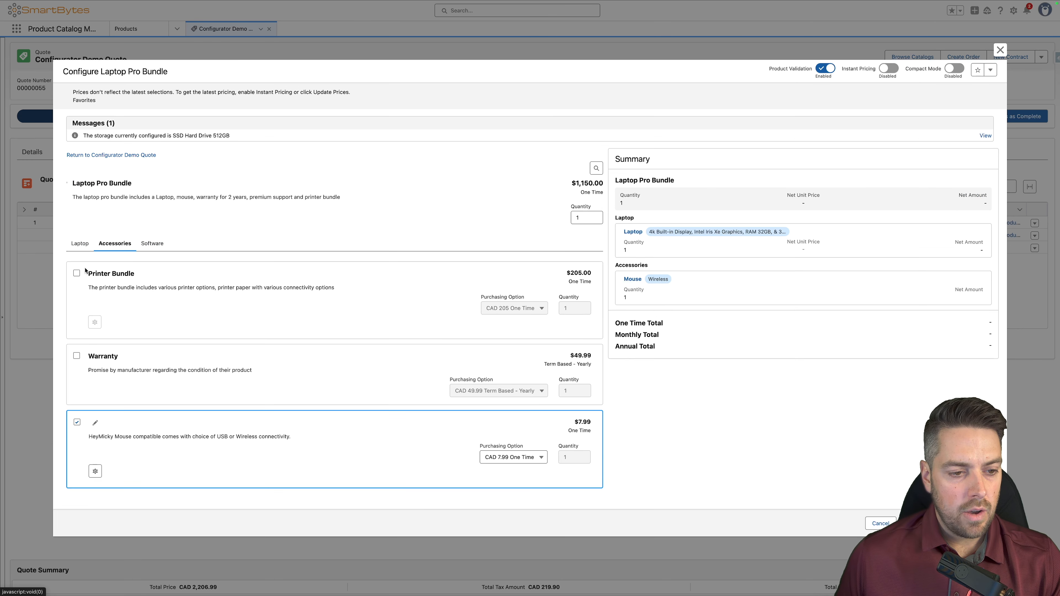
left_click(76, 276)
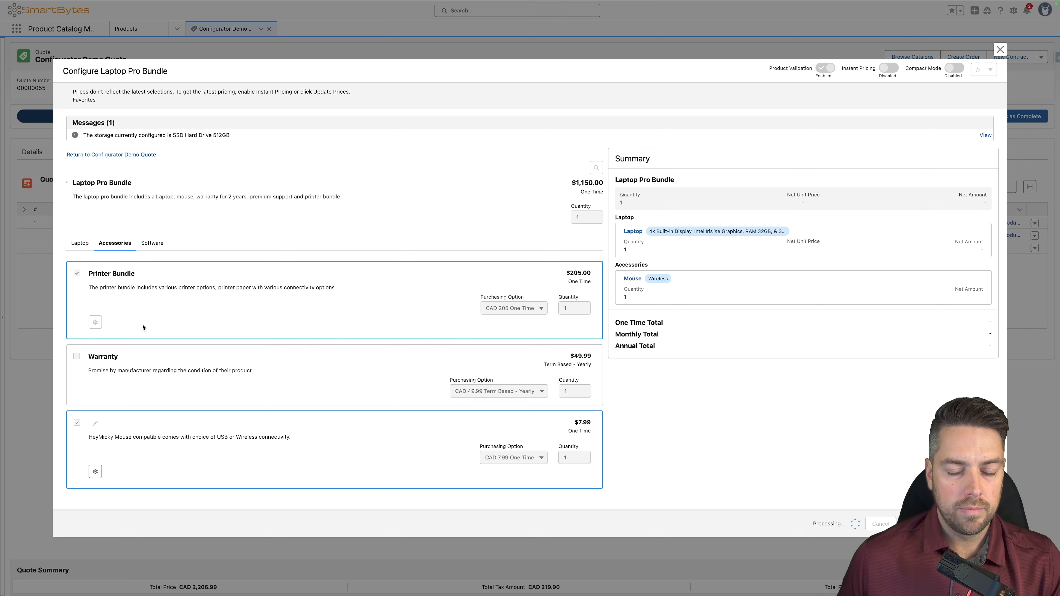
Open the Printer Bundle's configuration, compare its printer and accessory options, and add Printer Paper
left_click(95, 321)
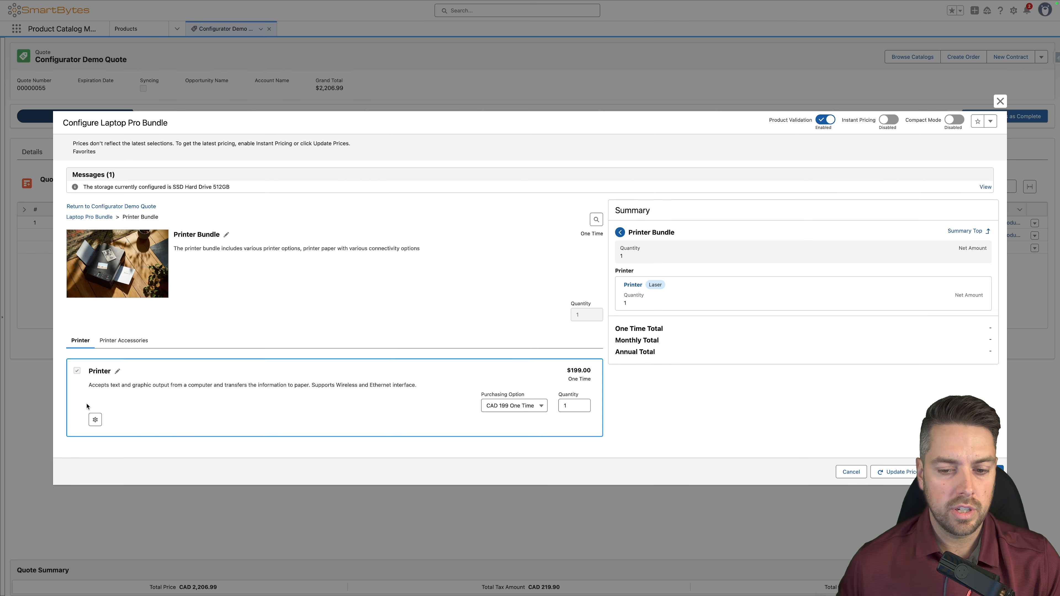
left_click(101, 347)
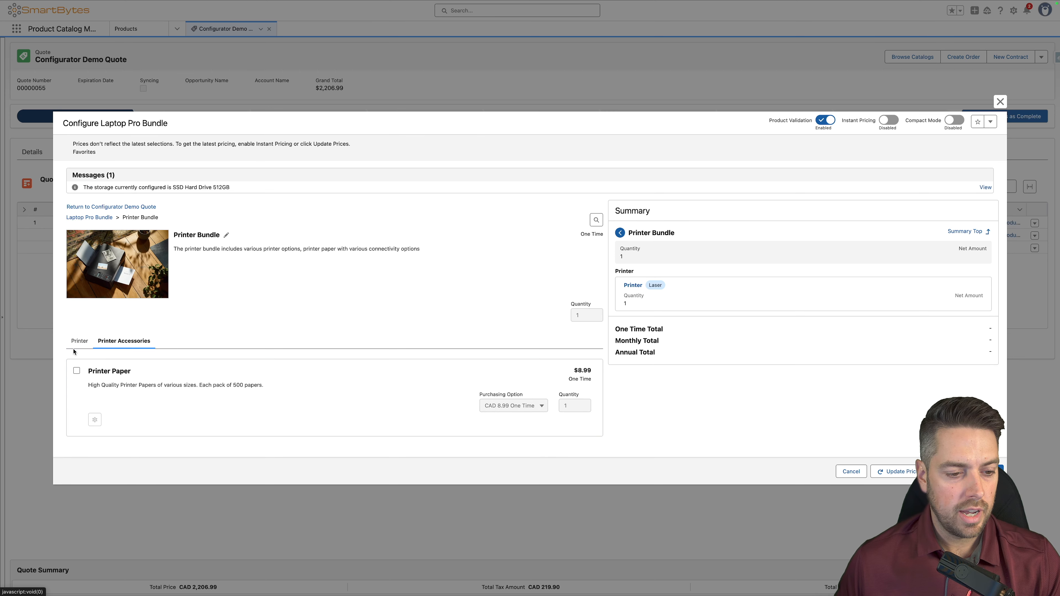
left_click(80, 341)
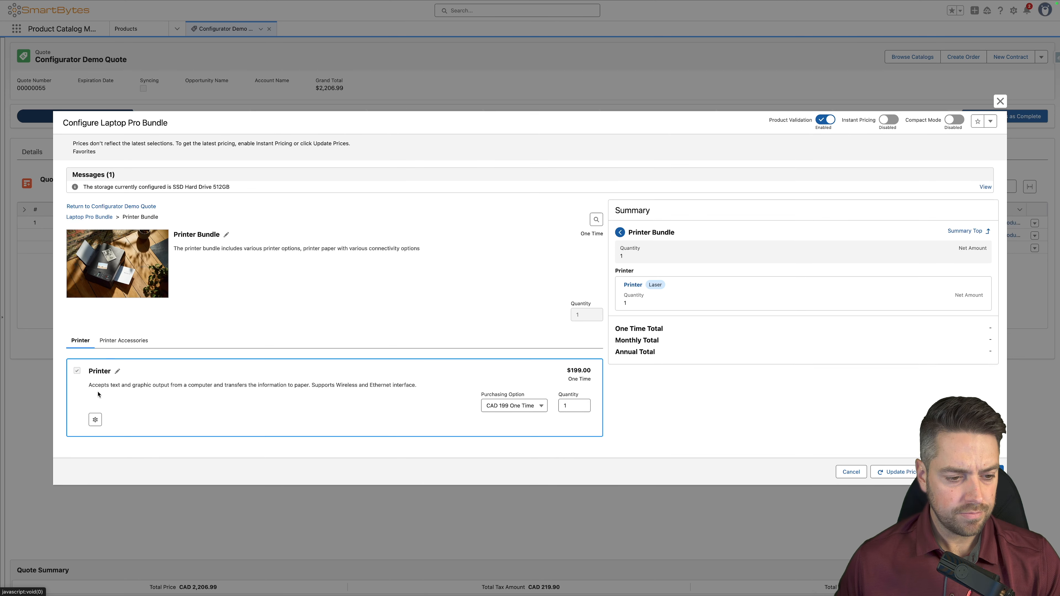
left_click(138, 342)
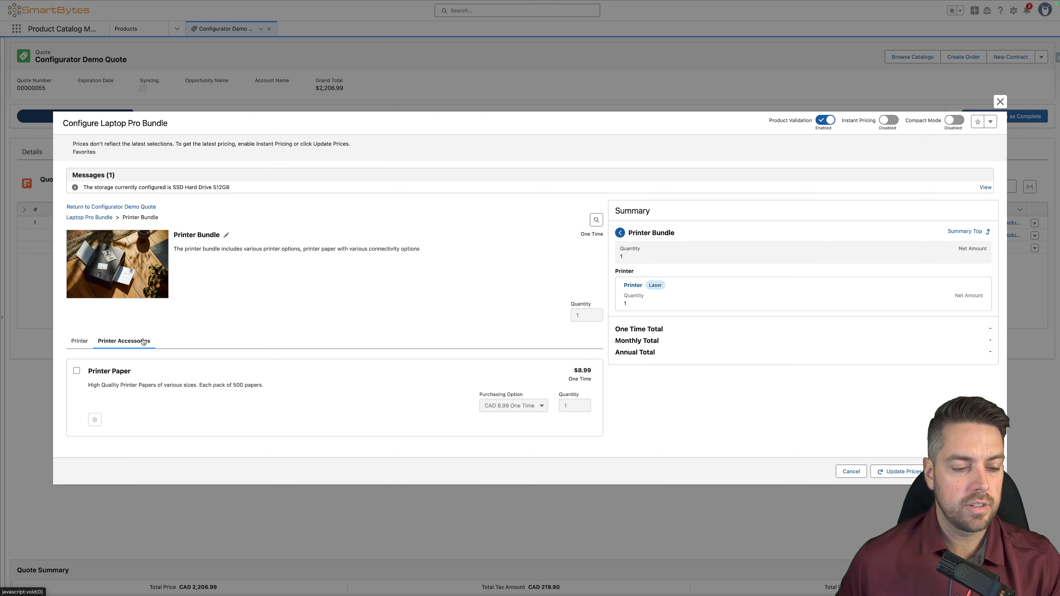
left_click(77, 371)
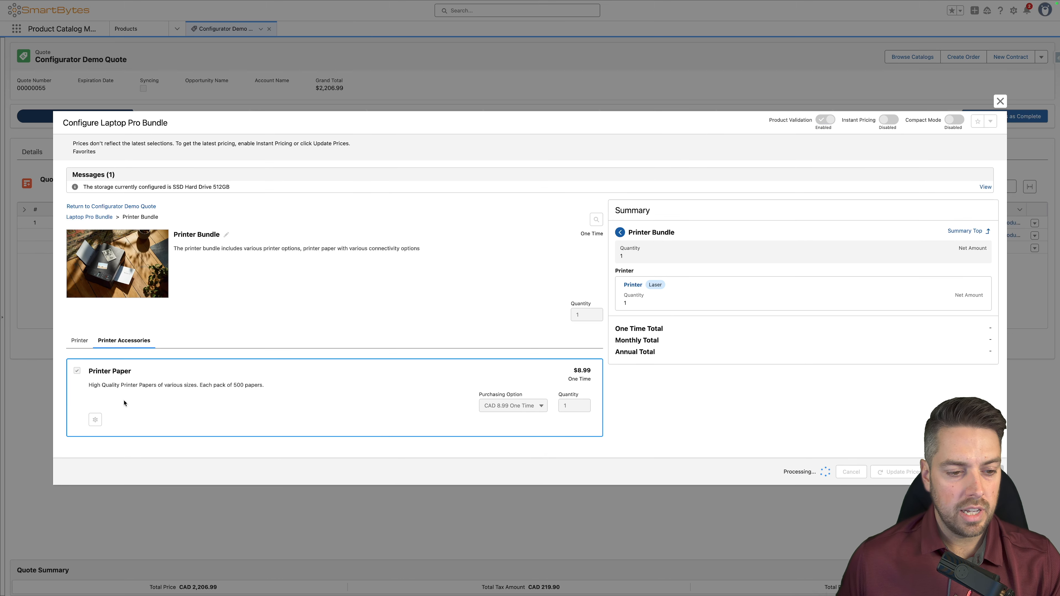
Set the printer's Printer Type to 3D and return to the Printer Bundle level
left_click(80, 340)
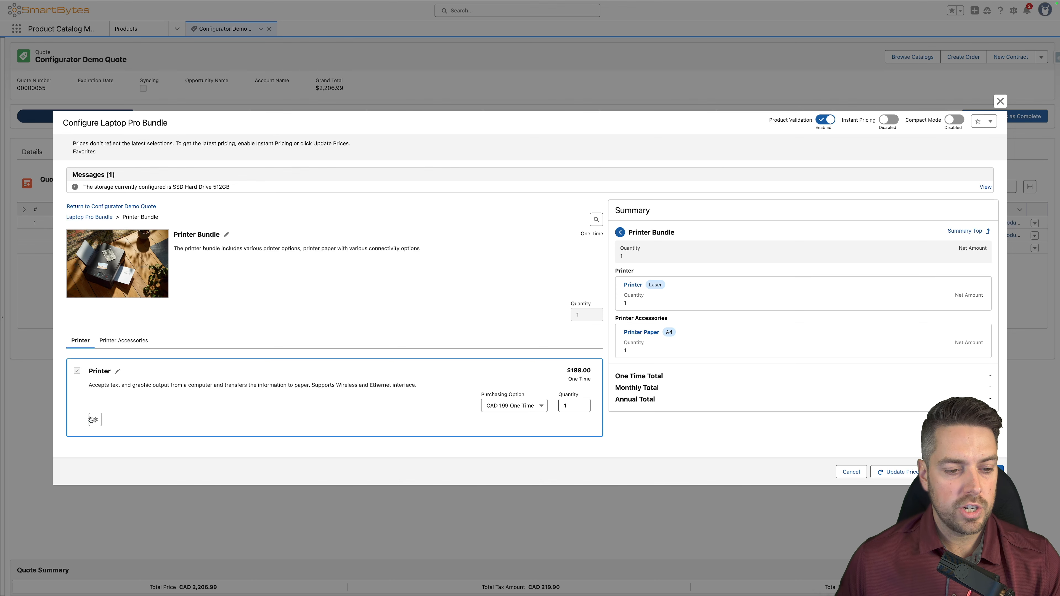
left_click(94, 419)
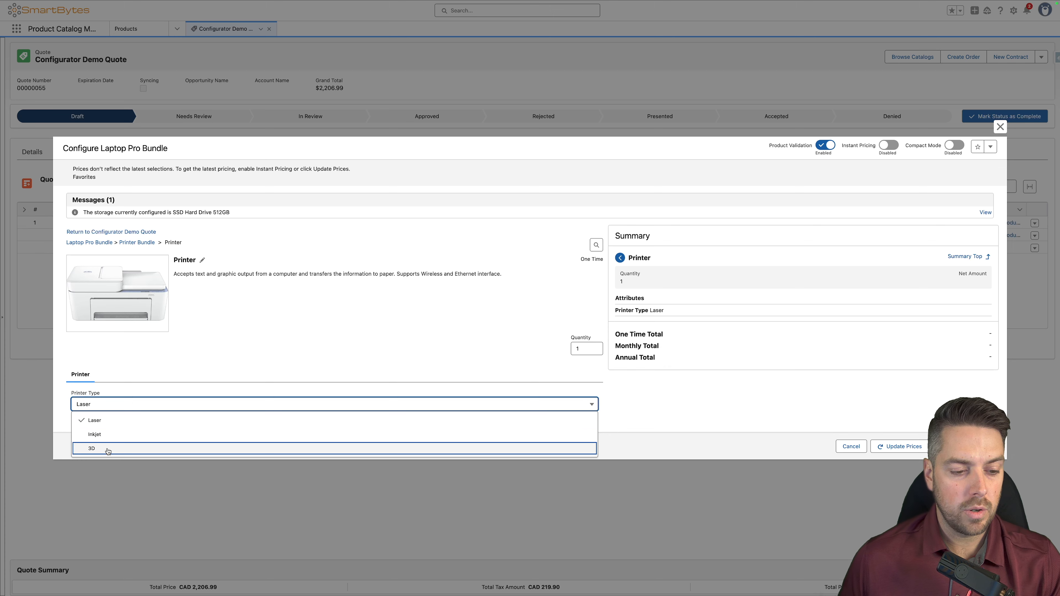
left_click(93, 449)
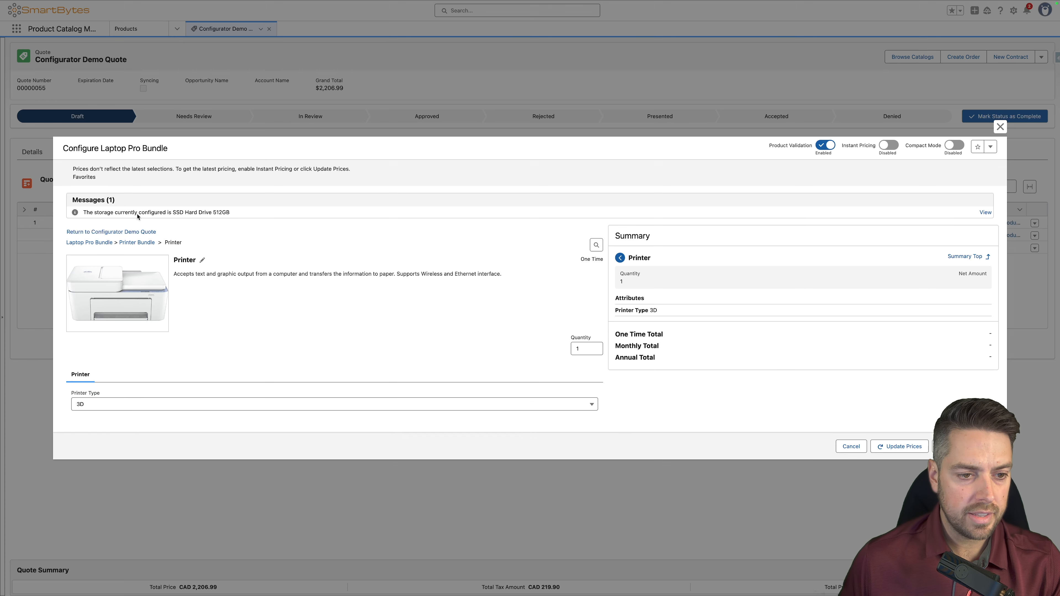
left_click(137, 244)
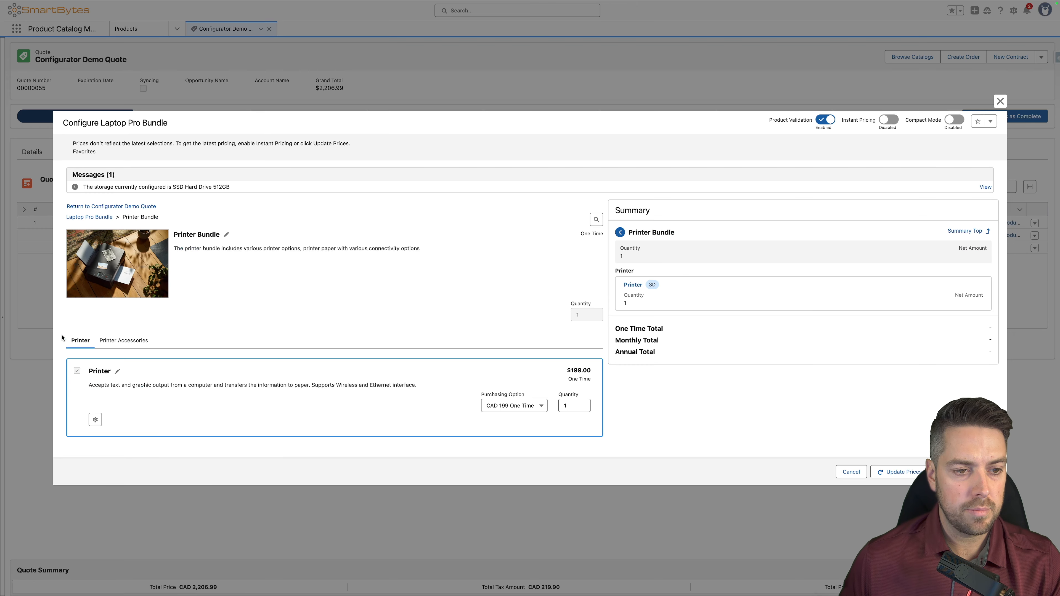
Try to add Printer Paper to the Printer Bundle alongside the 3D printer
left_click(124, 351)
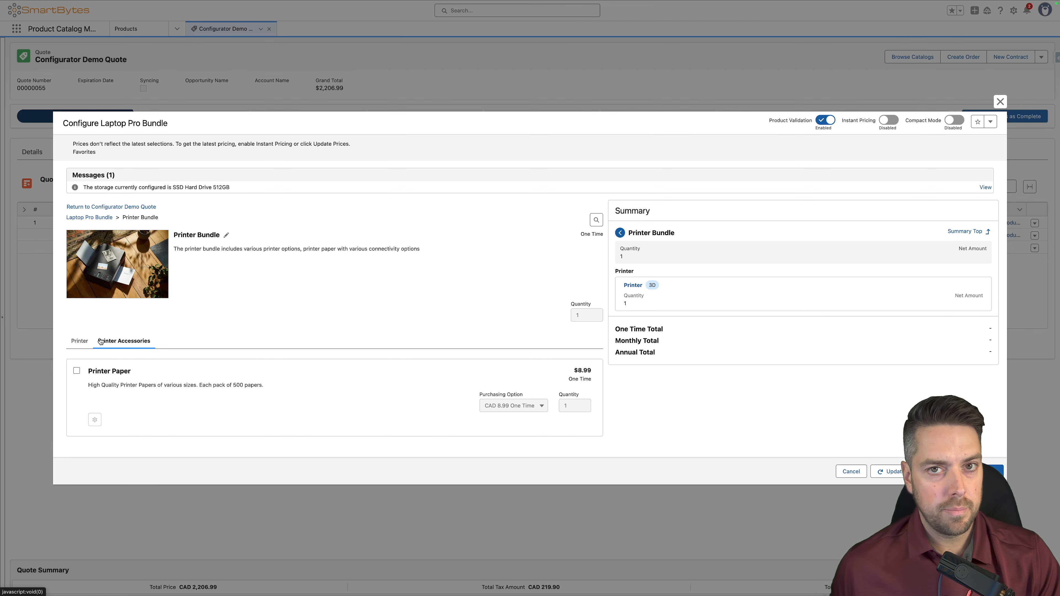
left_click(78, 371)
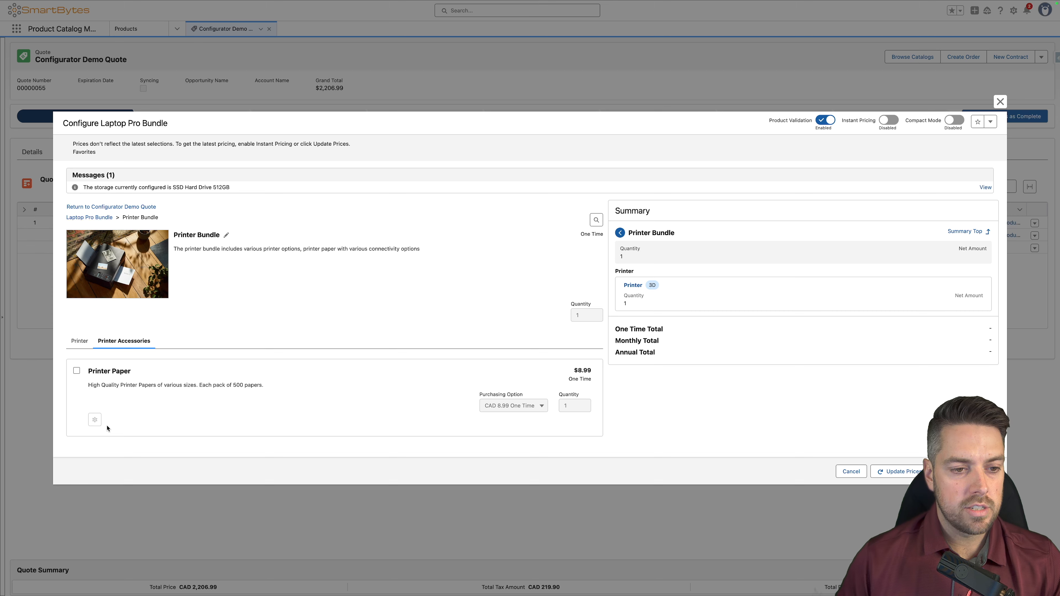
left_click(80, 340)
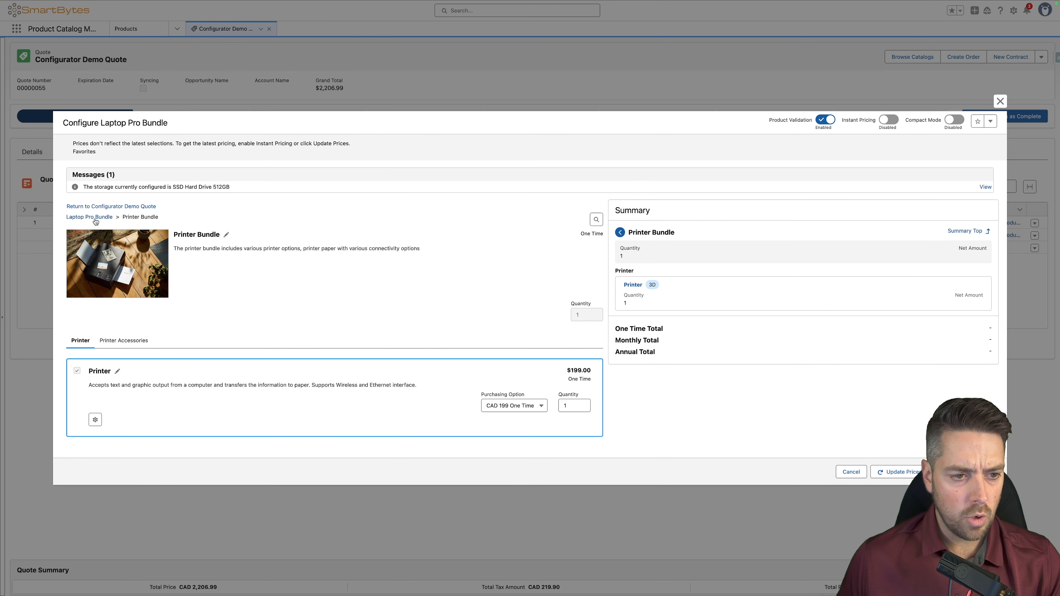
Return to the Laptop Pro Bundle level and add Quickbooks Online as its software
left_click(95, 218)
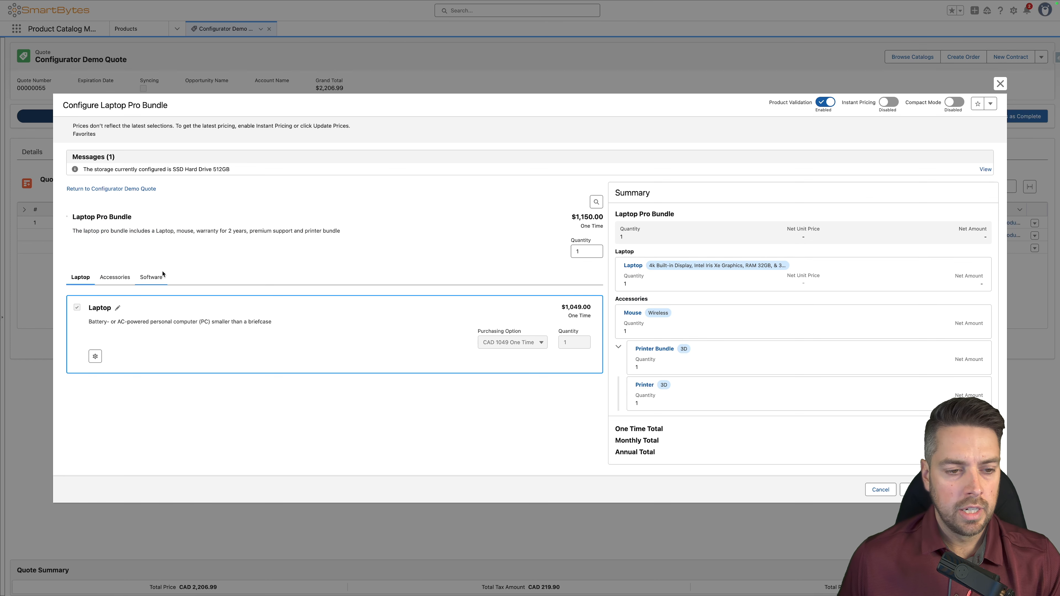
left_click(155, 278)
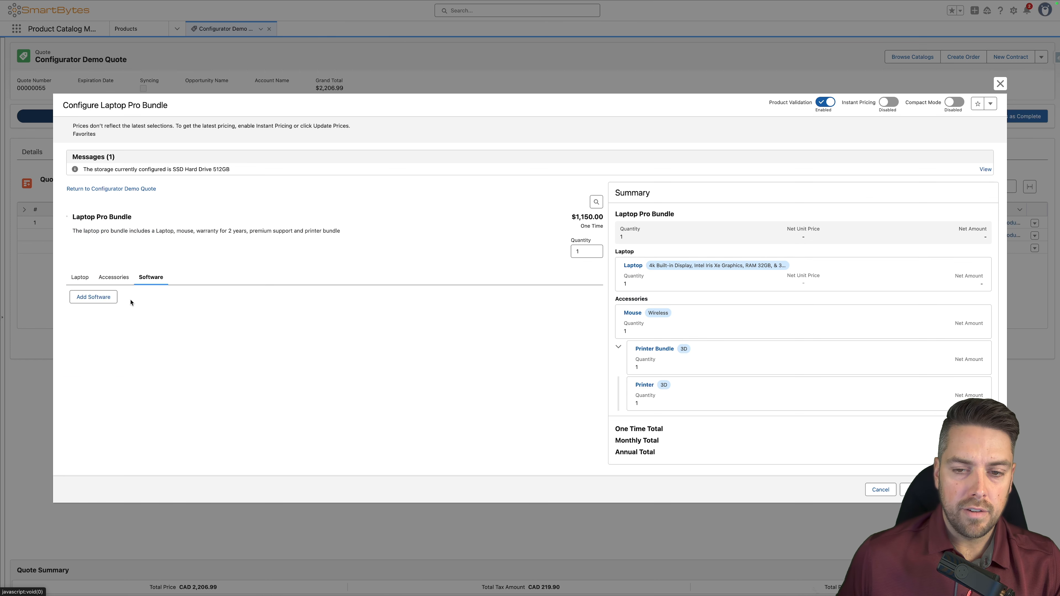
left_click(74, 281)
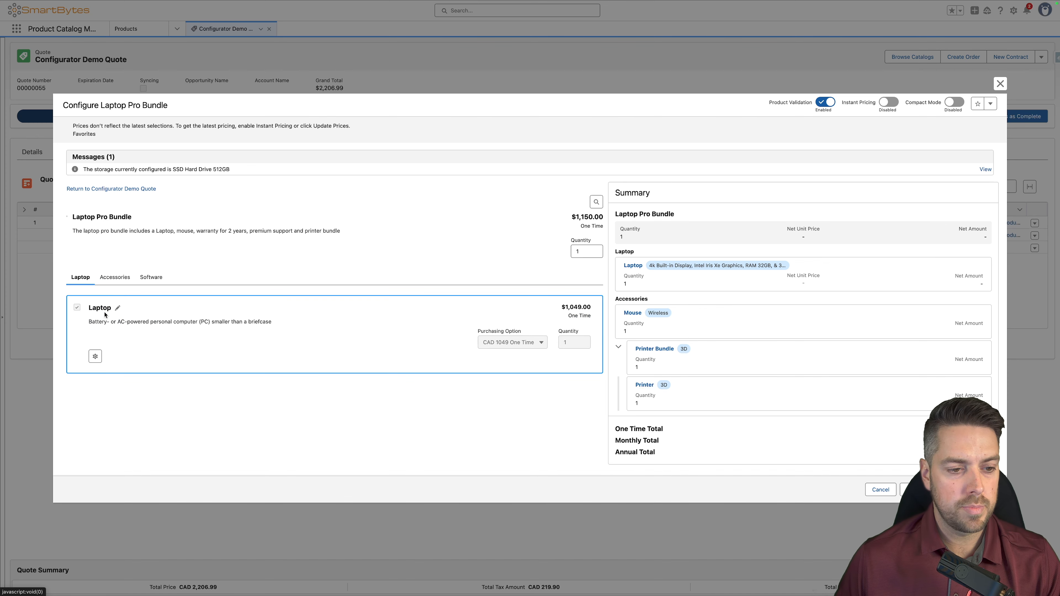
left_click(115, 277)
left_click(150, 243)
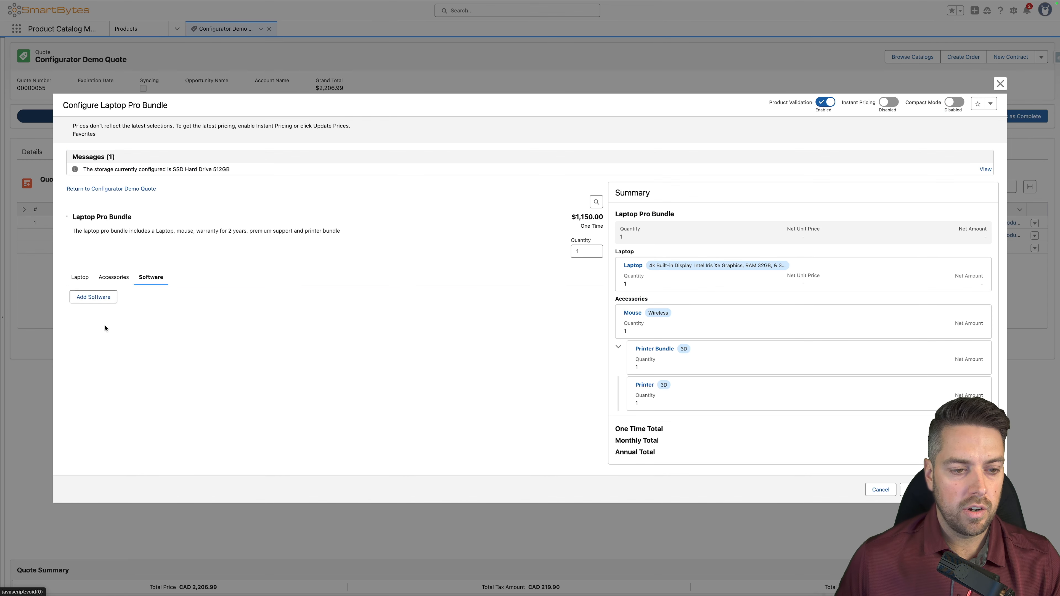
left_click(107, 297)
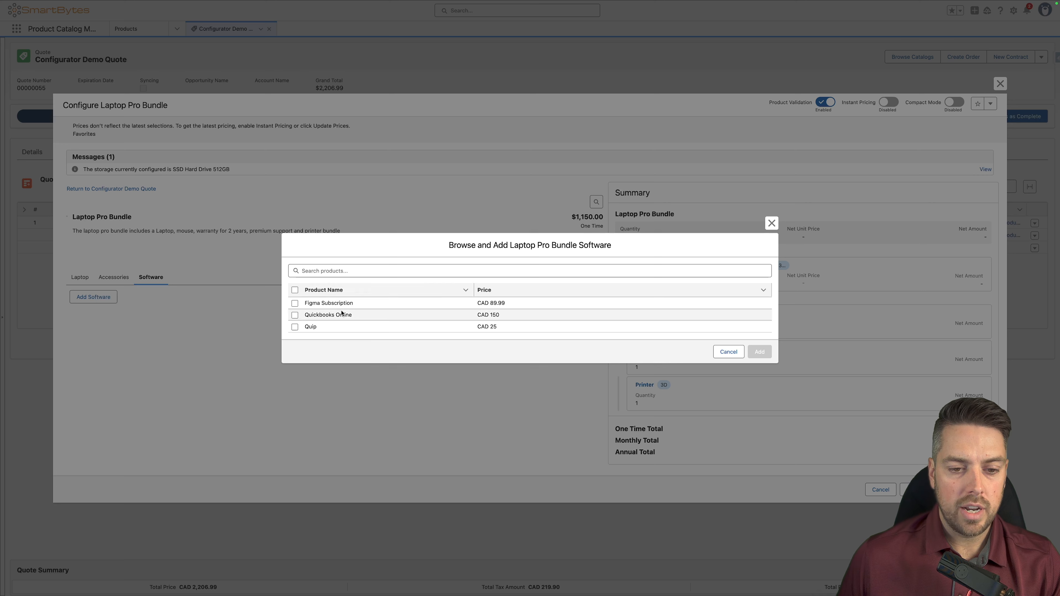
left_click(295, 315)
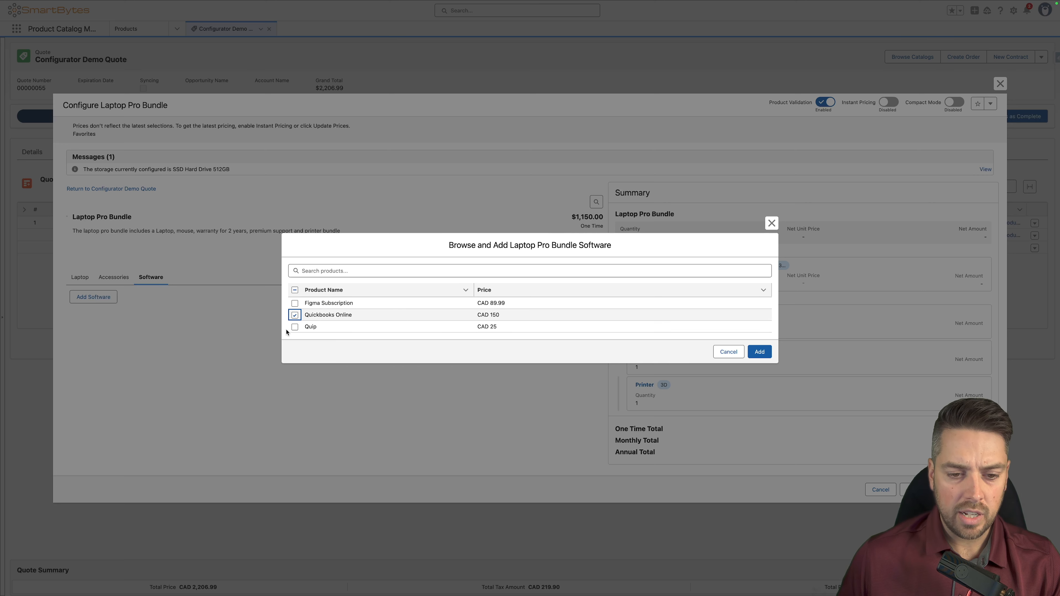
left_click(758, 352)
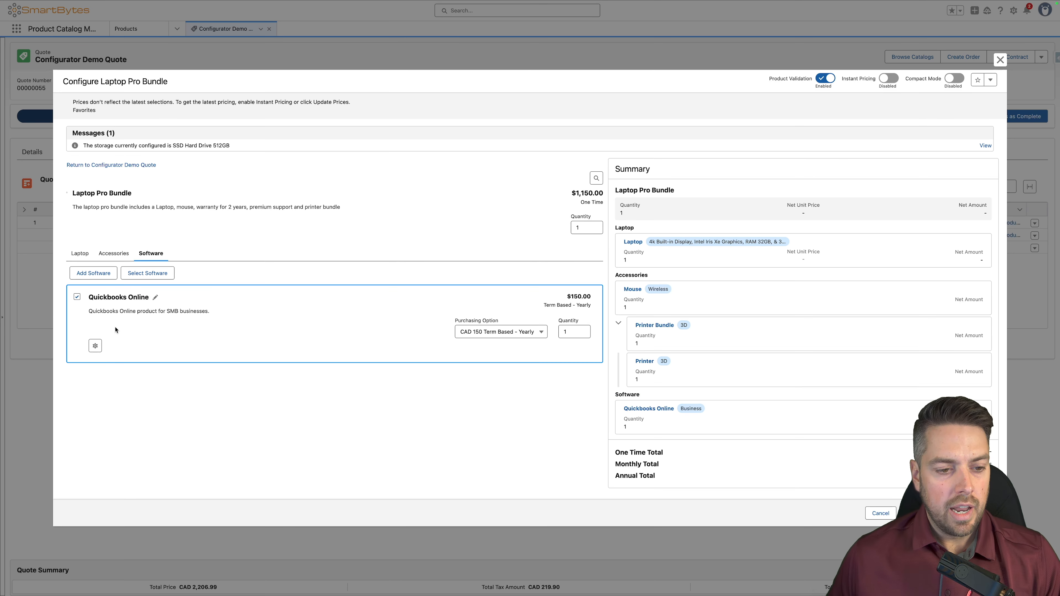
Open the Quickbooks Online configuration and set its Subscription Type to Enterprise
left_click(96, 345)
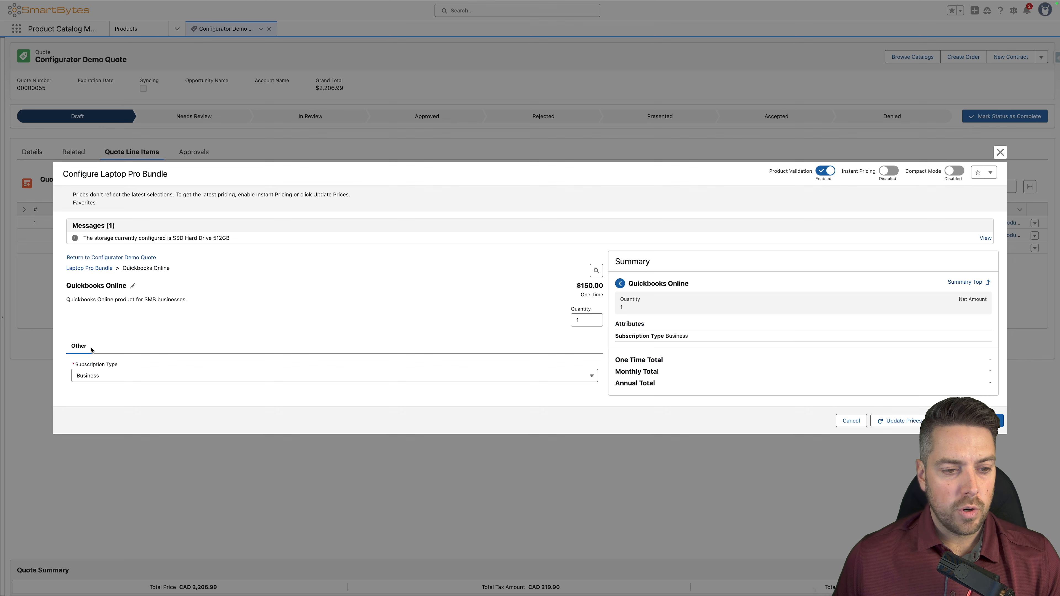
left_click(109, 377)
left_click(113, 394)
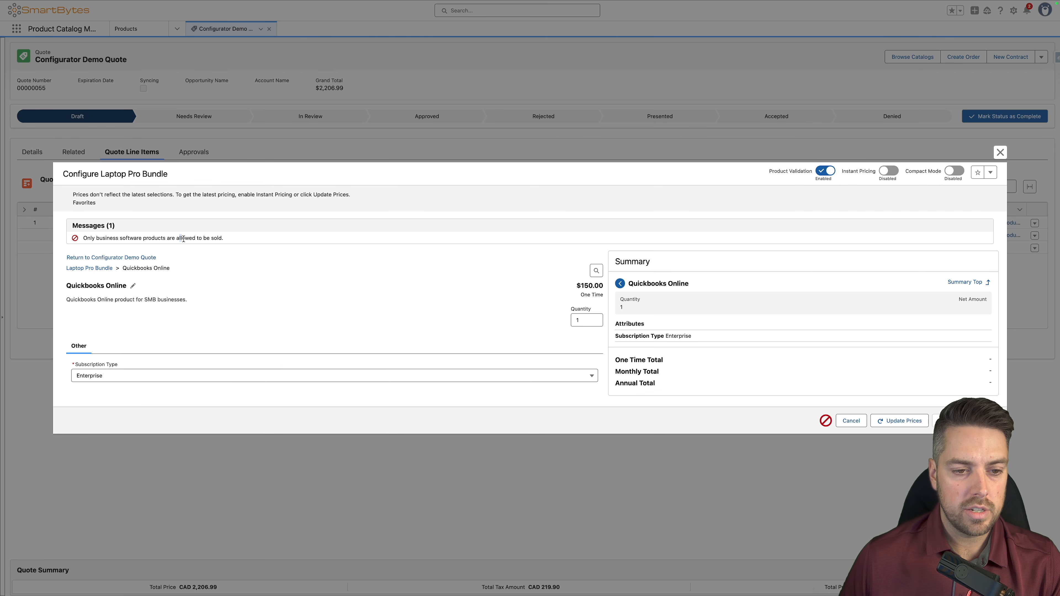
Set the Quickbooks Online Subscription Type to Business and return to the Laptop Pro Bundle's accessories
left_click(140, 375)
left_click(125, 407)
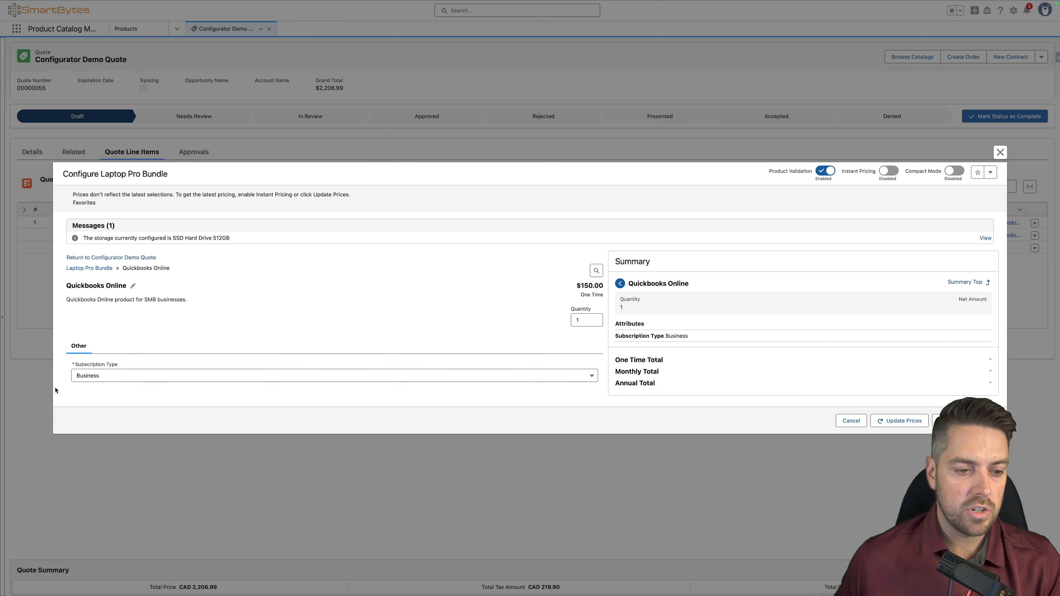
left_click(965, 420)
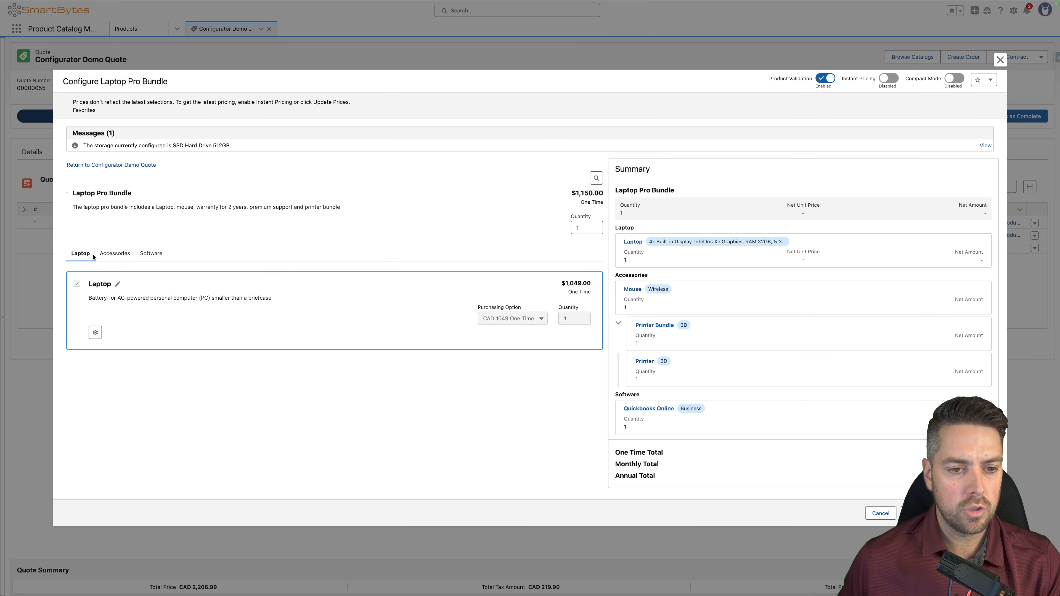
left_click(115, 253)
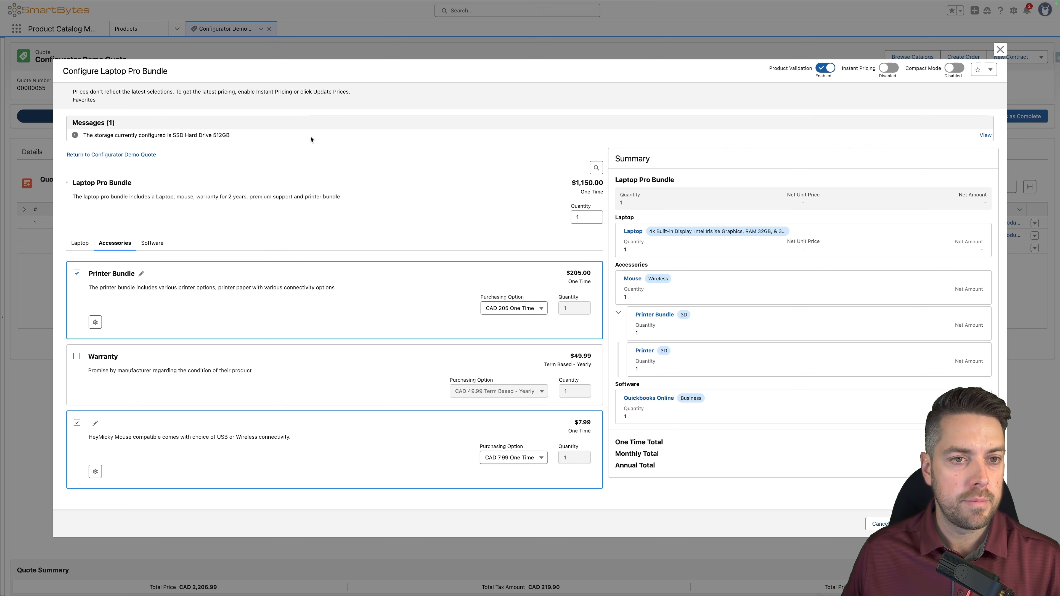
Switch to Constraint Builder and examine the rule code from the LaptopProBundle type through the Quote and Quickbooks types
mouse_move(203, 1)
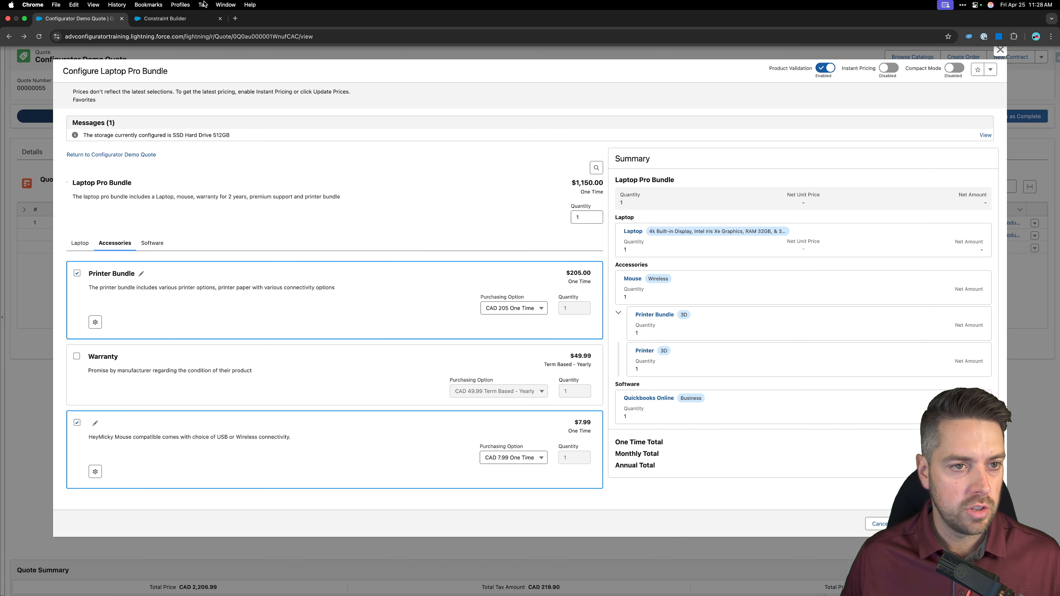
left_click(180, 21)
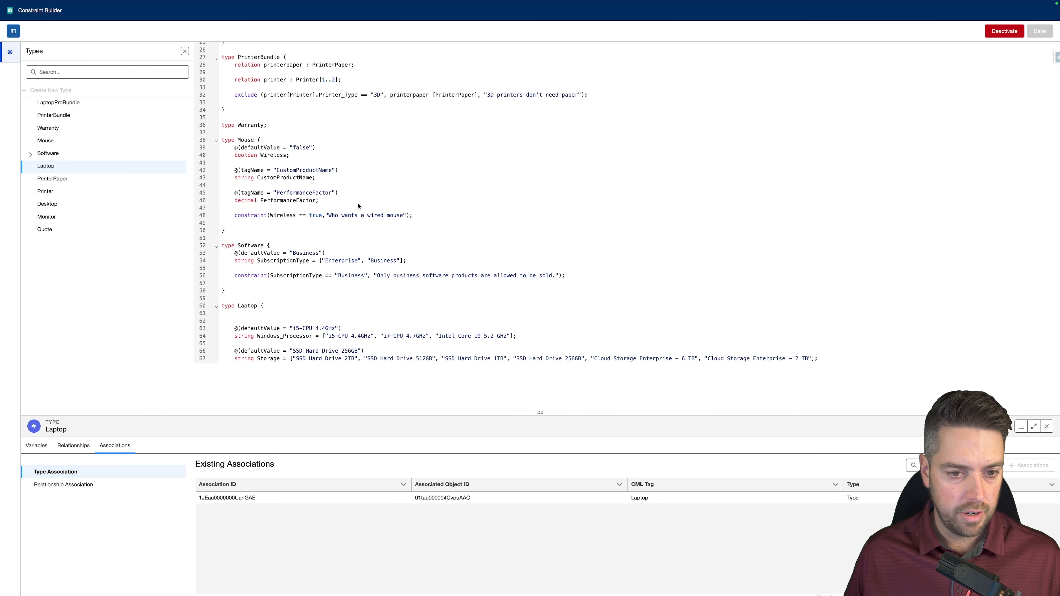
scroll(358, 183, "up", 5)
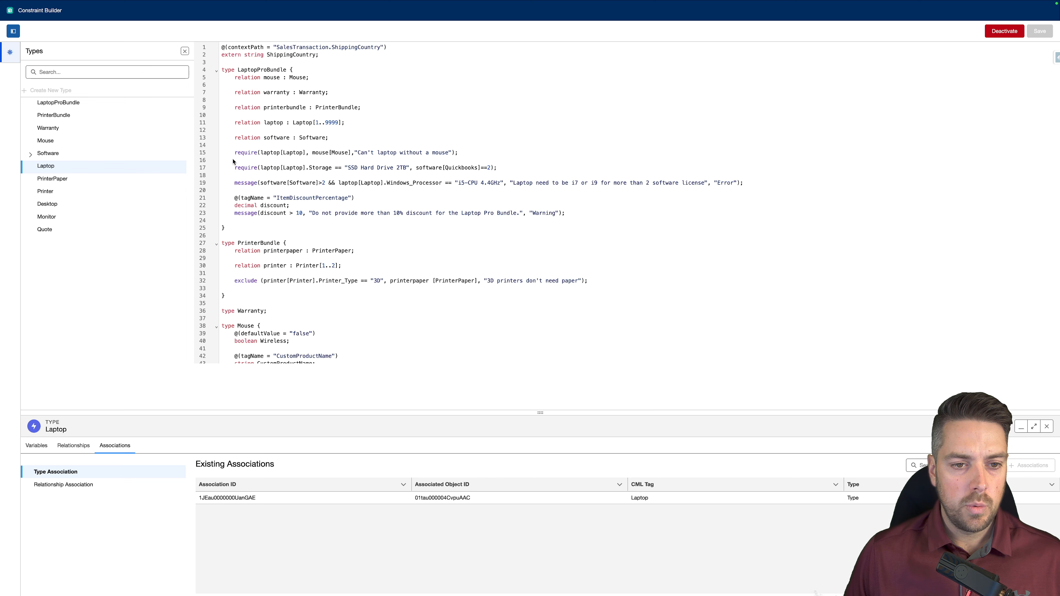
left_click_drag(234, 152, 762, 184)
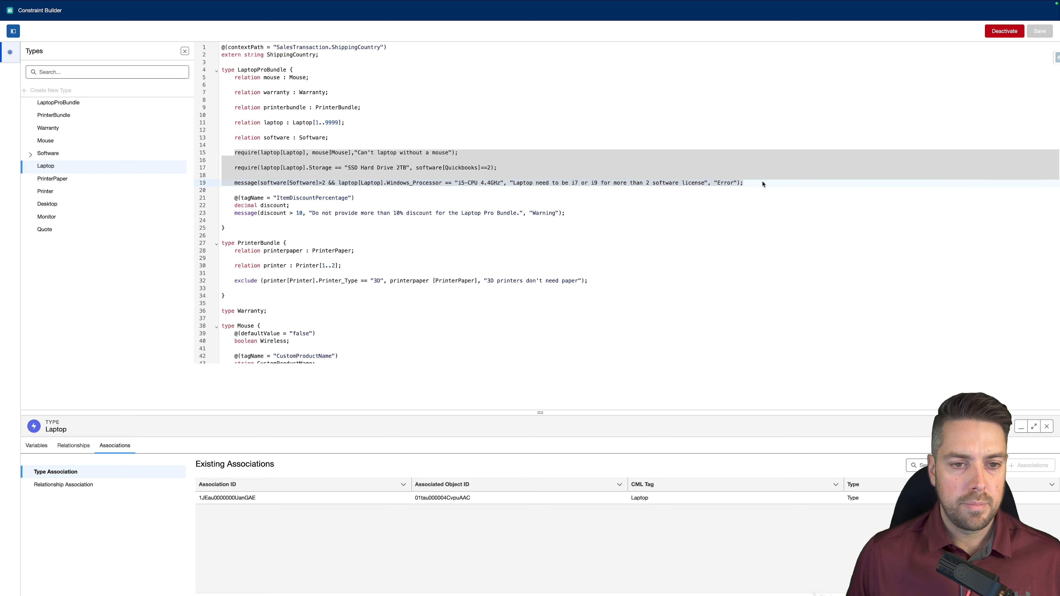
left_click(297, 168)
scroll(300, 200, "down", 3)
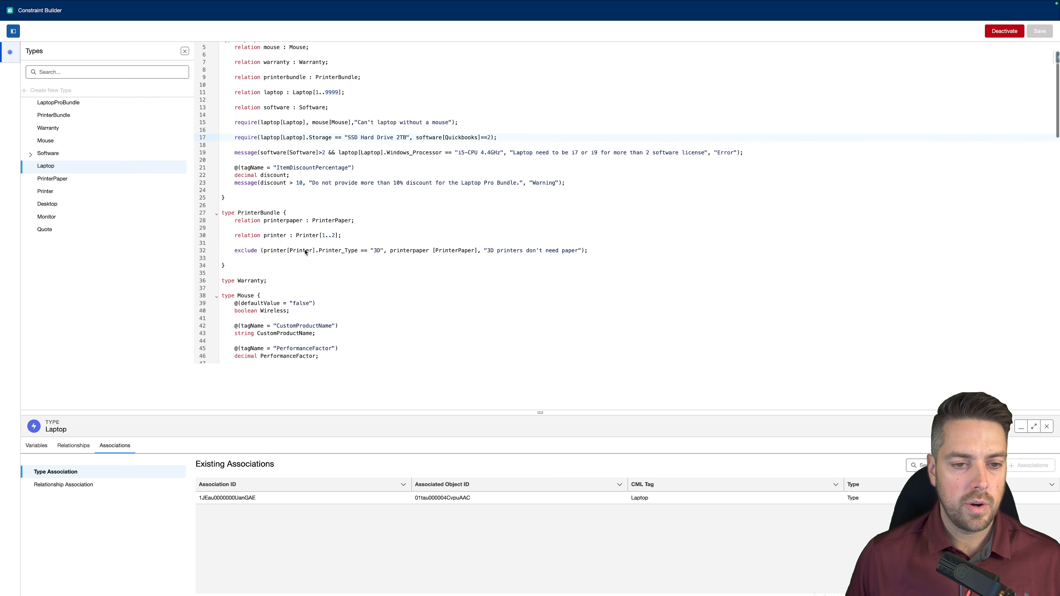
scroll(250, 213, "down", 4)
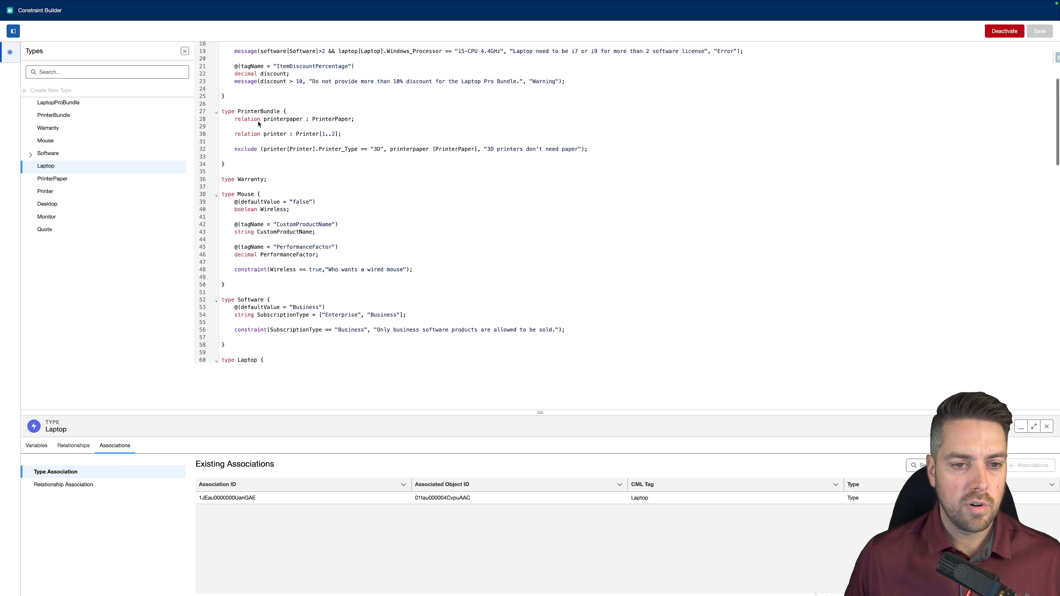
scroll(292, 171, "down", 5)
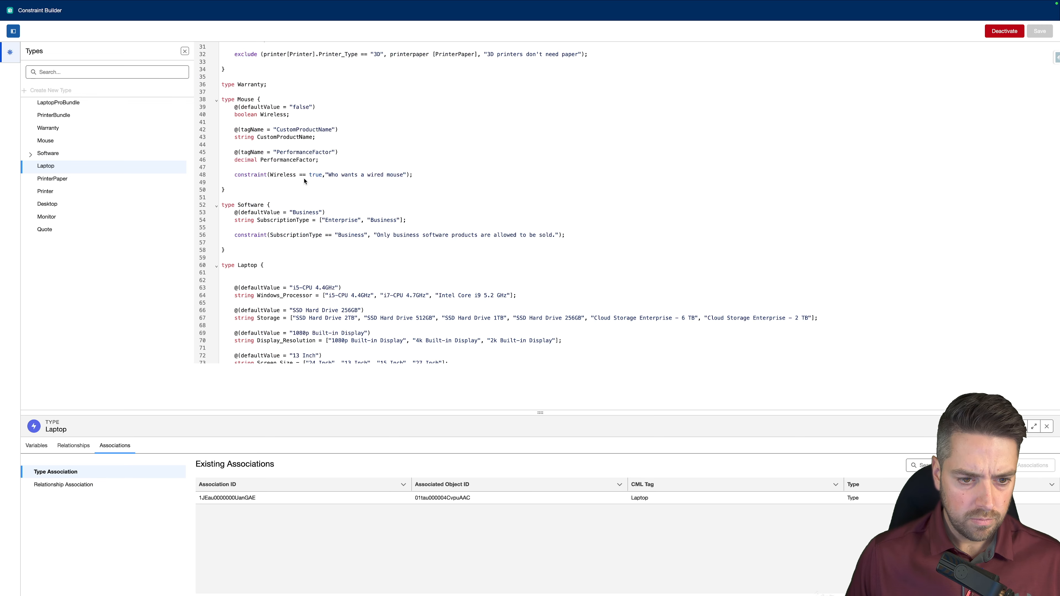
scroll(304, 181, "down", 7)
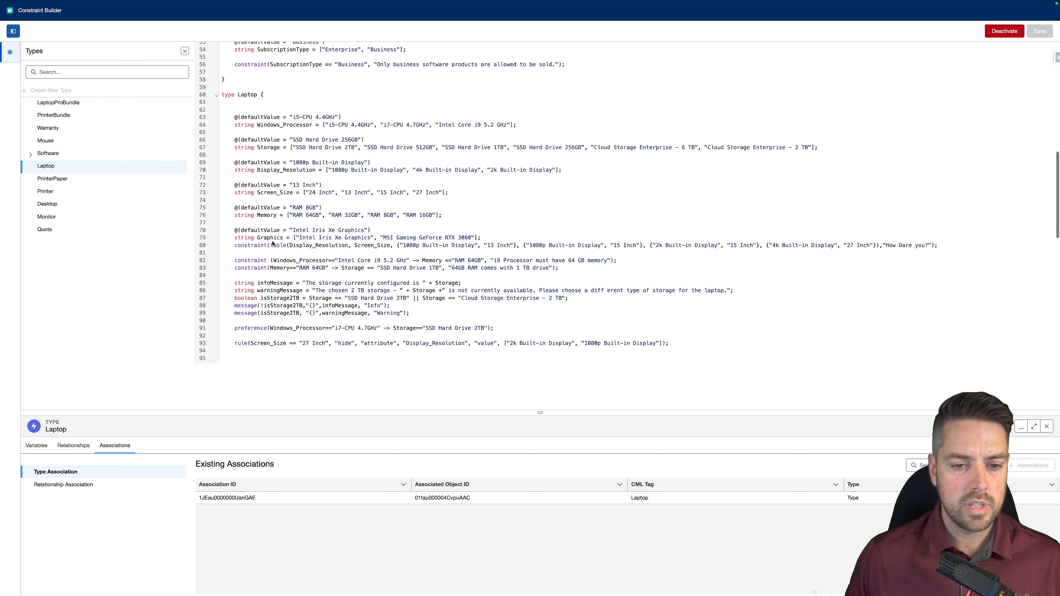
scroll(267, 236, "down", 8)
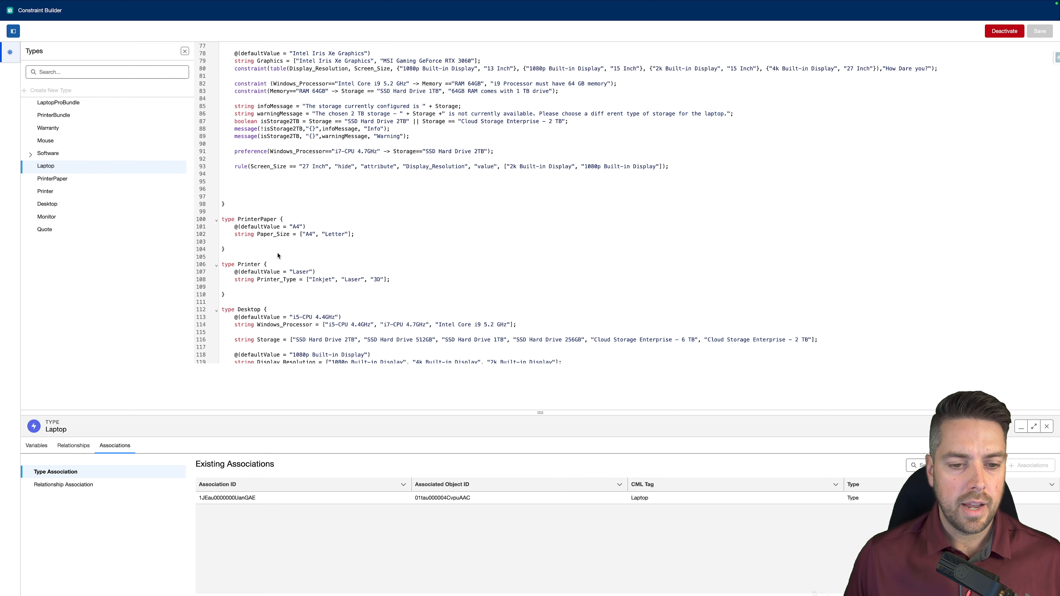
scroll(272, 242, "down", 10)
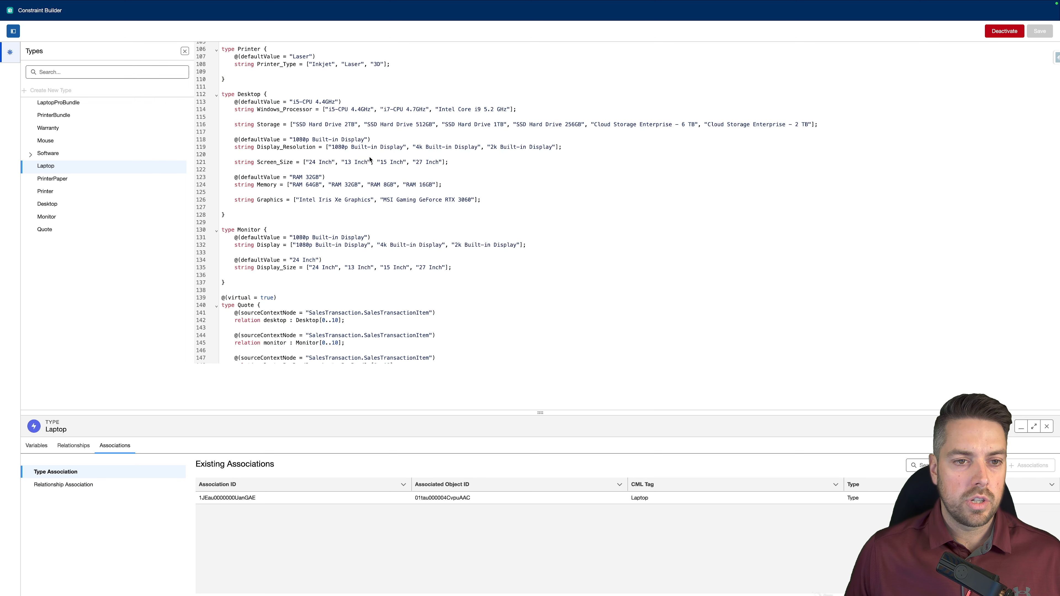
scroll(292, 217, "down", 3)
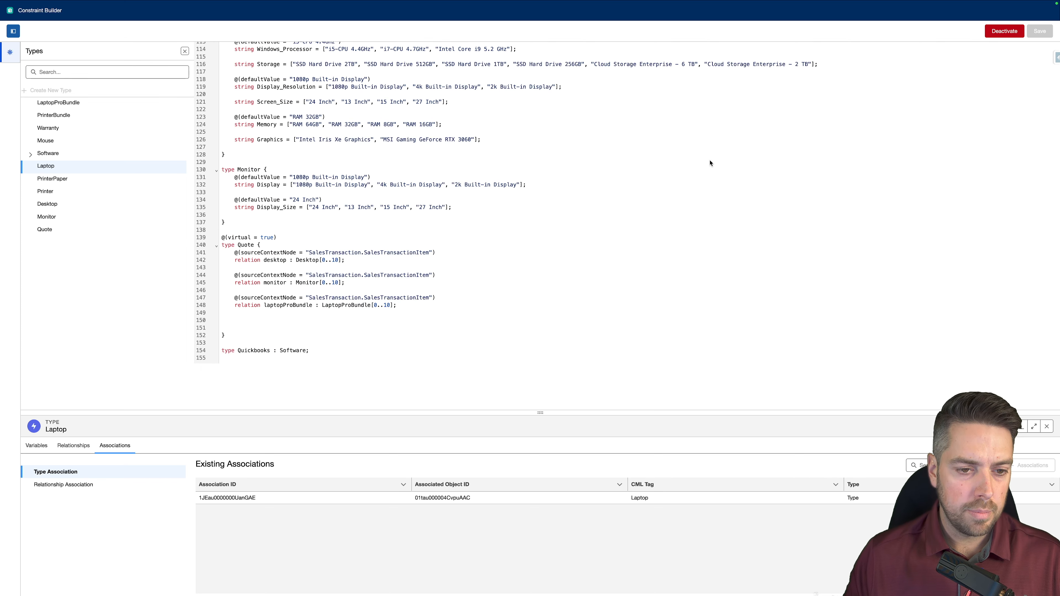
Examine the Laptop type's table constraint that pairs Display_Resolution with Screen_Size
scroll(450, 240, "up", 20)
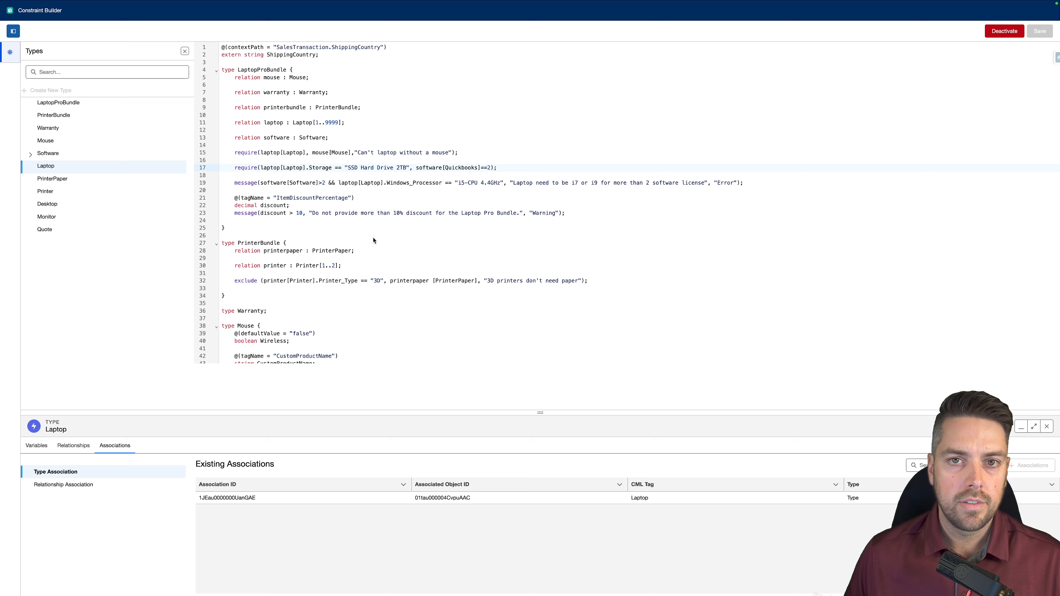
scroll(369, 234, "down", 6)
scroll(375, 241, "down", 3)
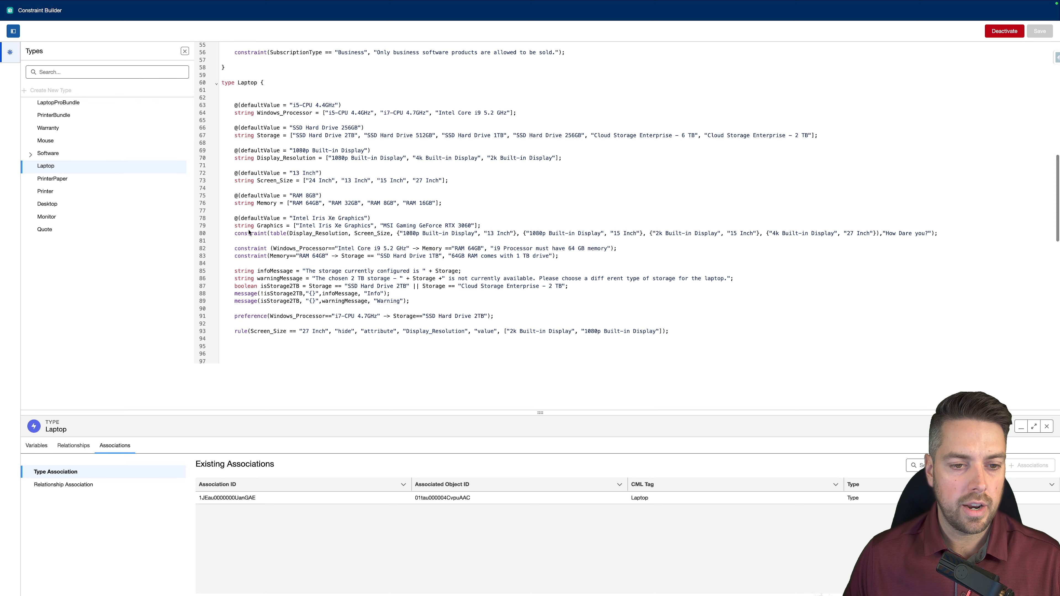
left_click_drag(235, 233, 941, 234)
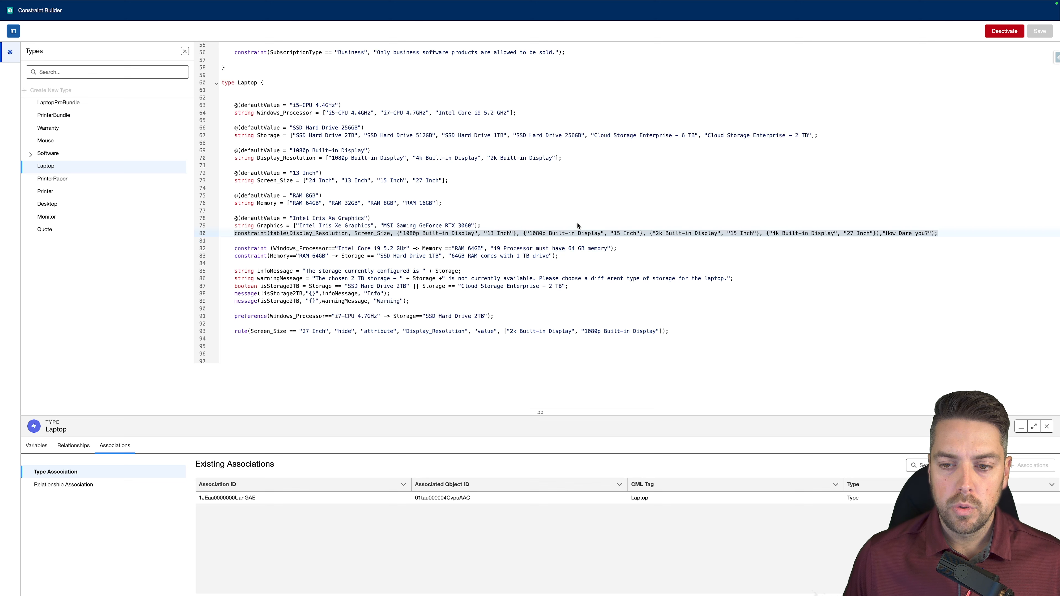
left_click(860, 227)
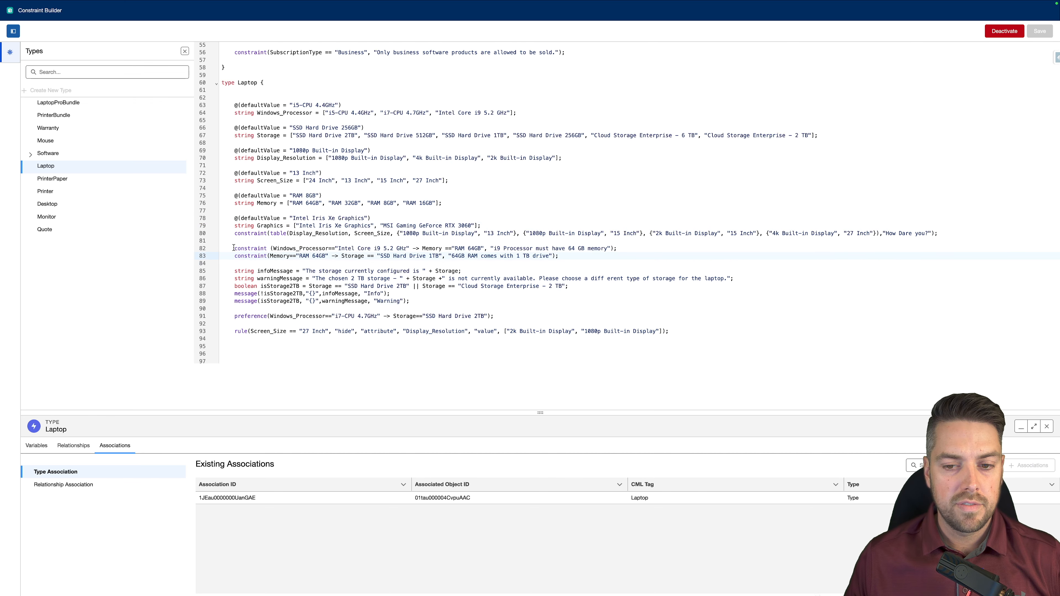
Review the Laptop constraints linking the Intel Core i9 processor to RAM 64GB and RAM 64GB to 1TB storage
left_click_drag(233, 248, 580, 257)
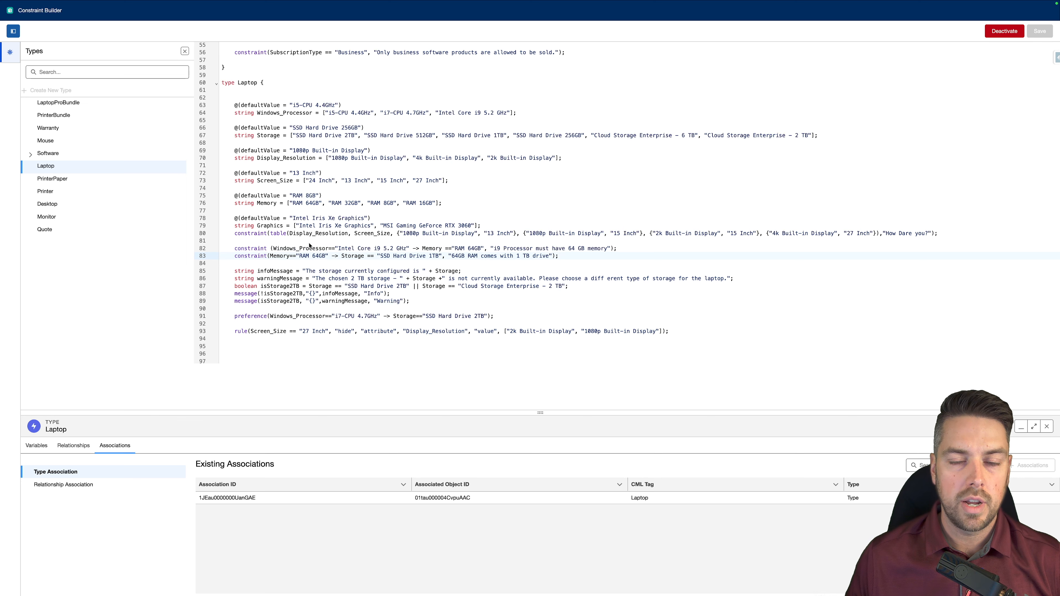
left_click(371, 248)
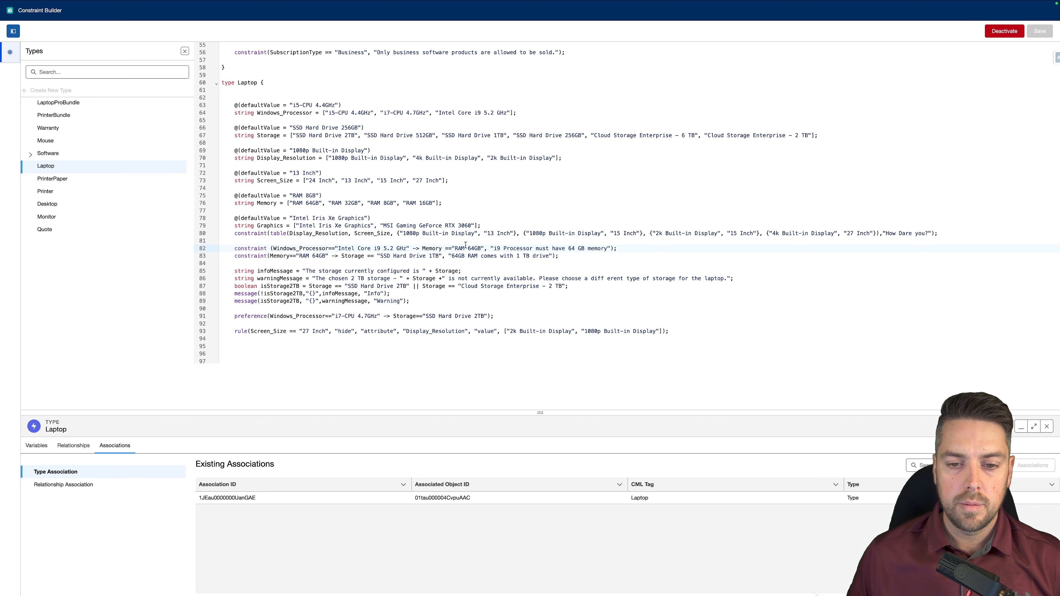
left_click_drag(459, 247, 484, 247)
left_click(484, 247)
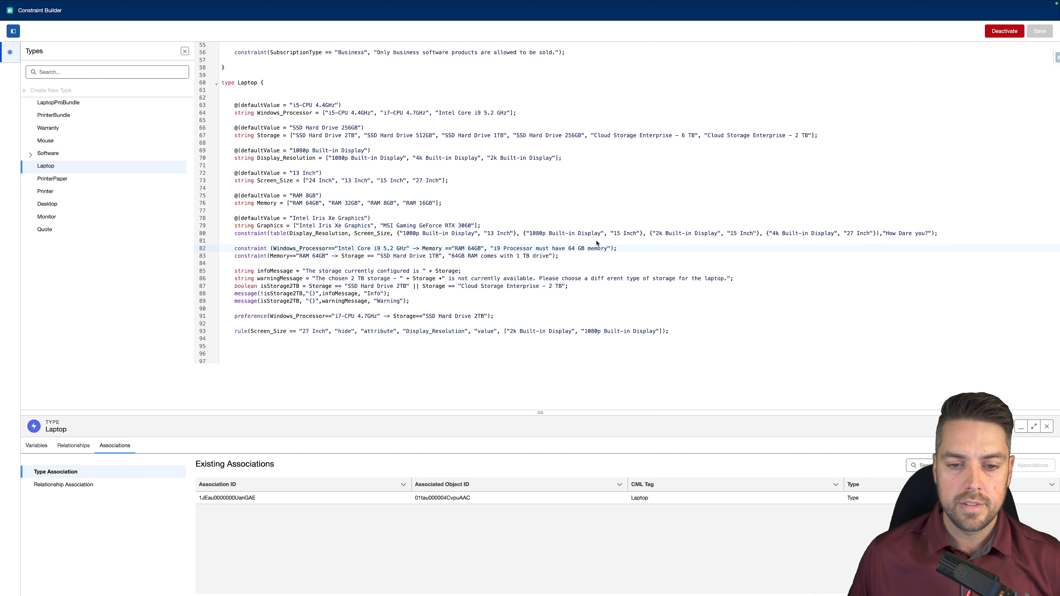
left_click(320, 256)
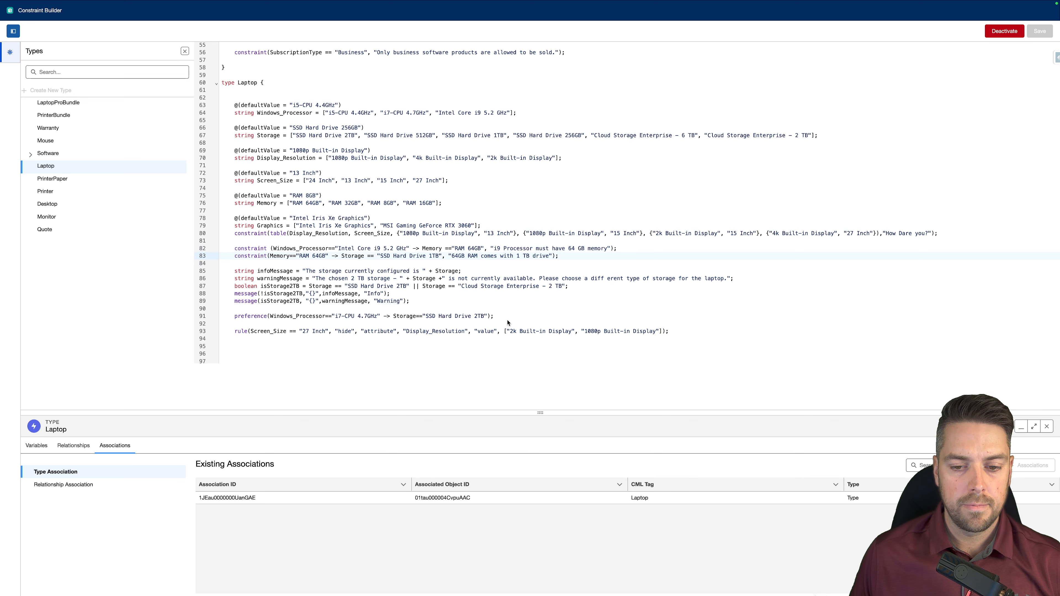
Review the Laptop type's i7 processor storage preference and the variables behind its storage info and warning messages
left_click_drag(495, 316, 235, 316)
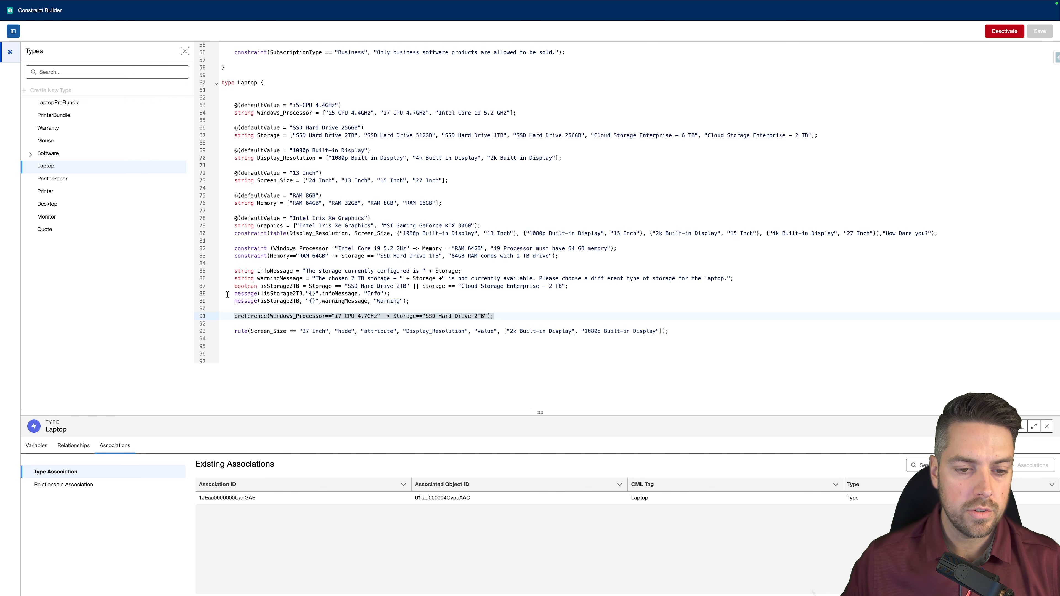
left_click_drag(233, 273, 505, 297)
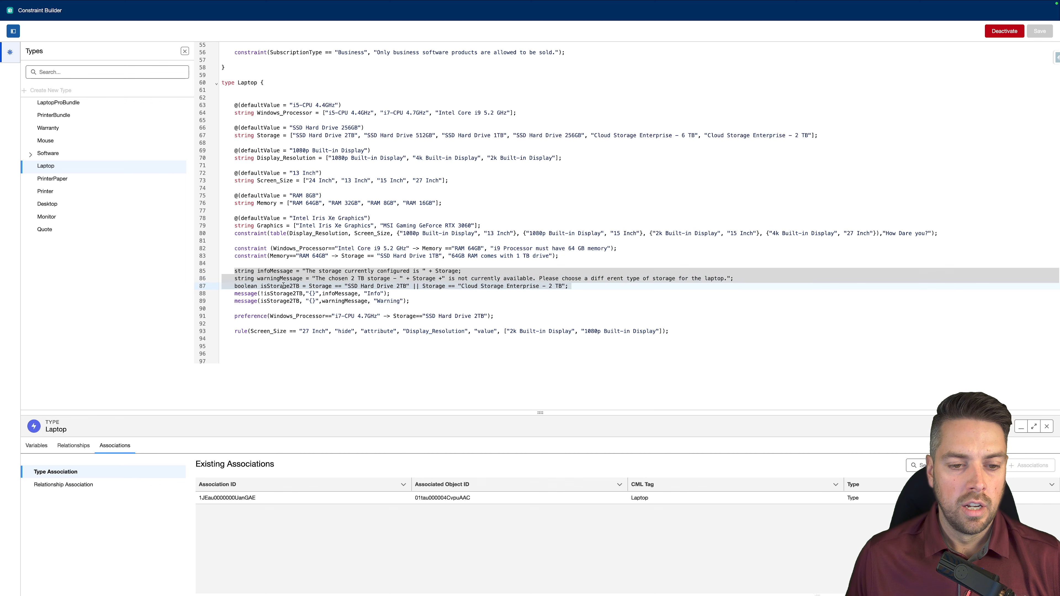
left_click(313, 278)
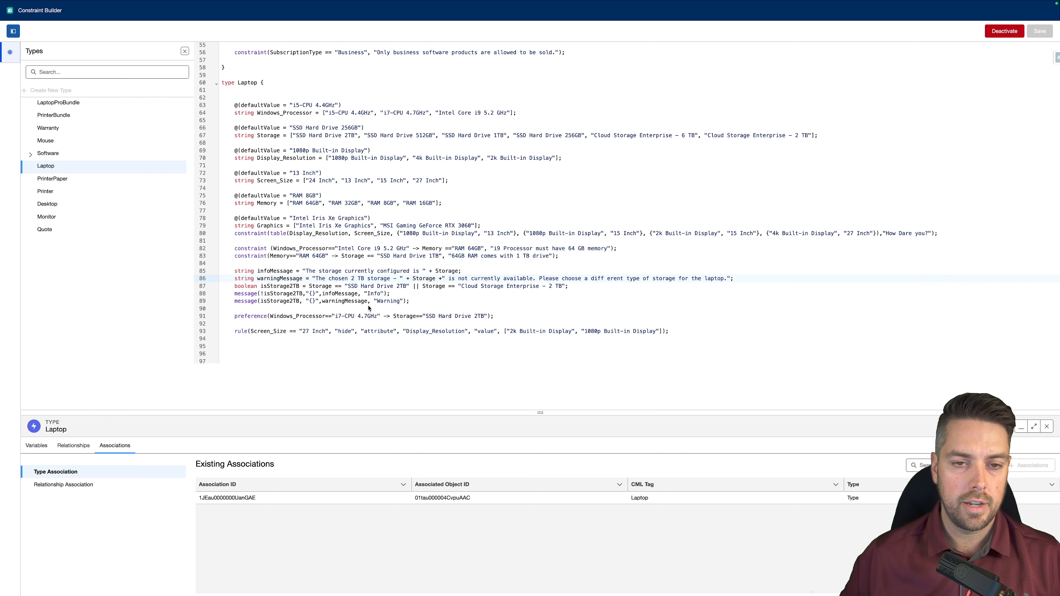
Examine the LaptopProBundle discount rule, including the ItemDiscountPercentage tag, the discount variable and the warning message for discounts above 10
scroll(350, 289, "up", 15)
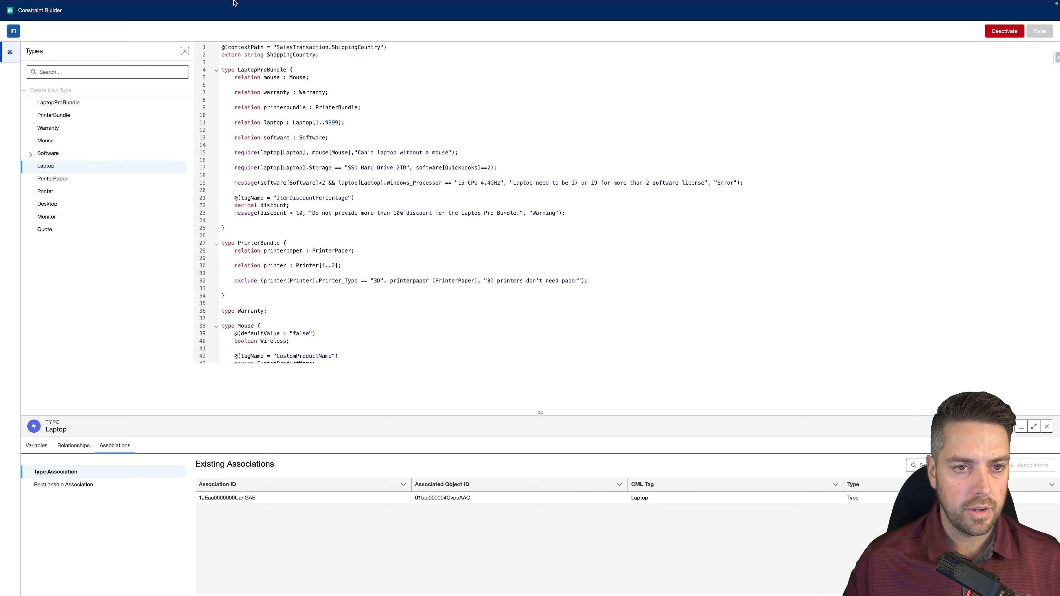
left_click(84, 19)
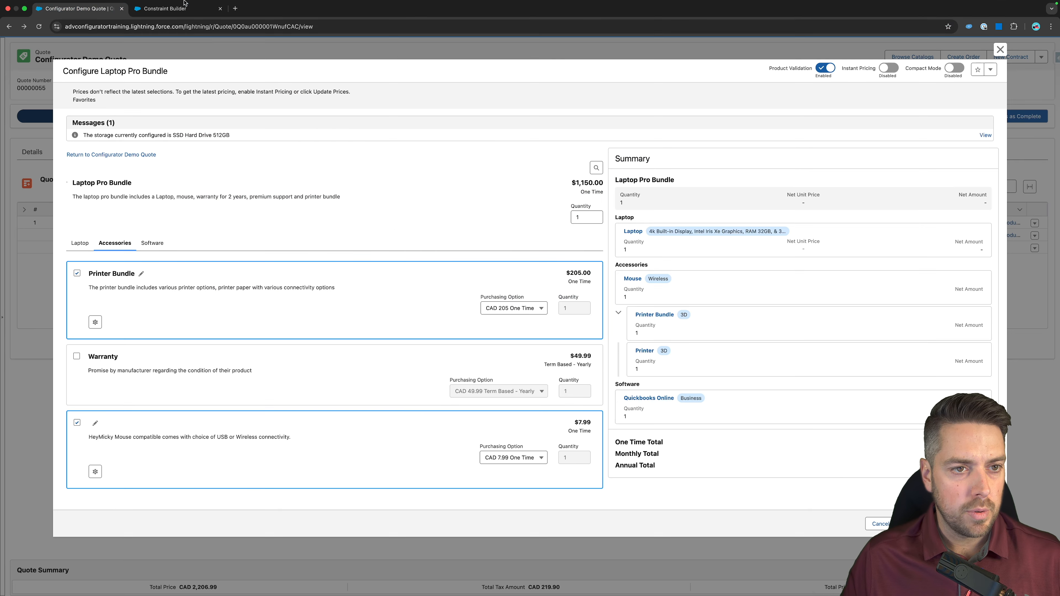
left_click(186, 18)
left_click(305, 213)
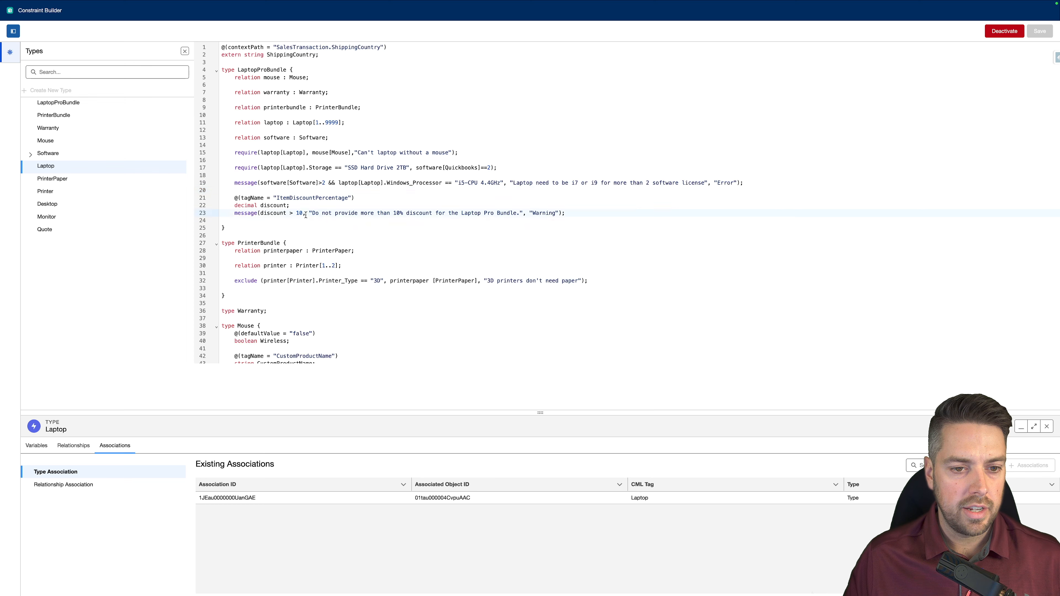
left_click_drag(234, 198, 373, 206)
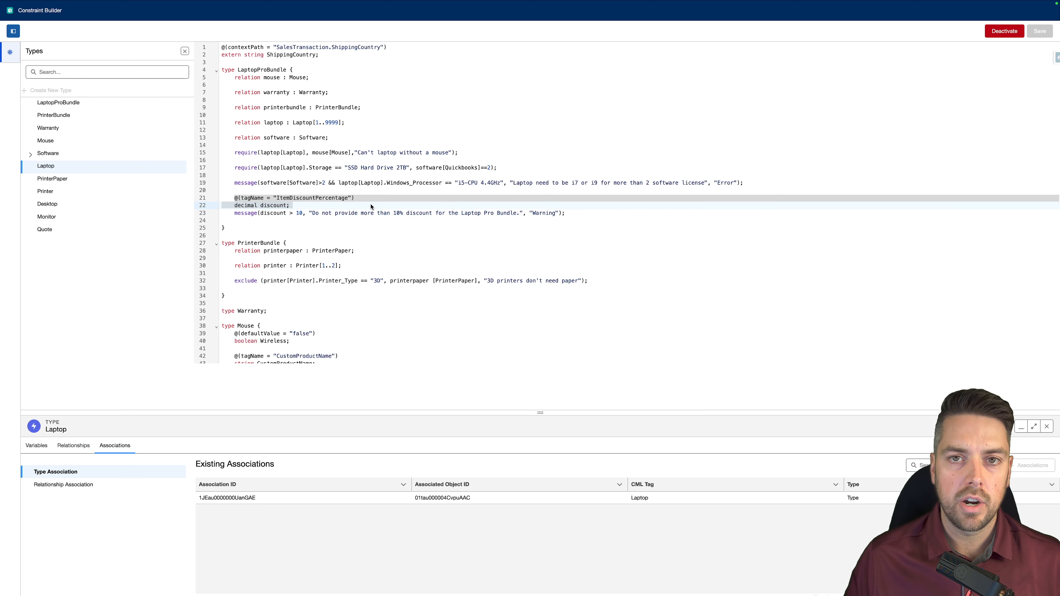
left_click(369, 206)
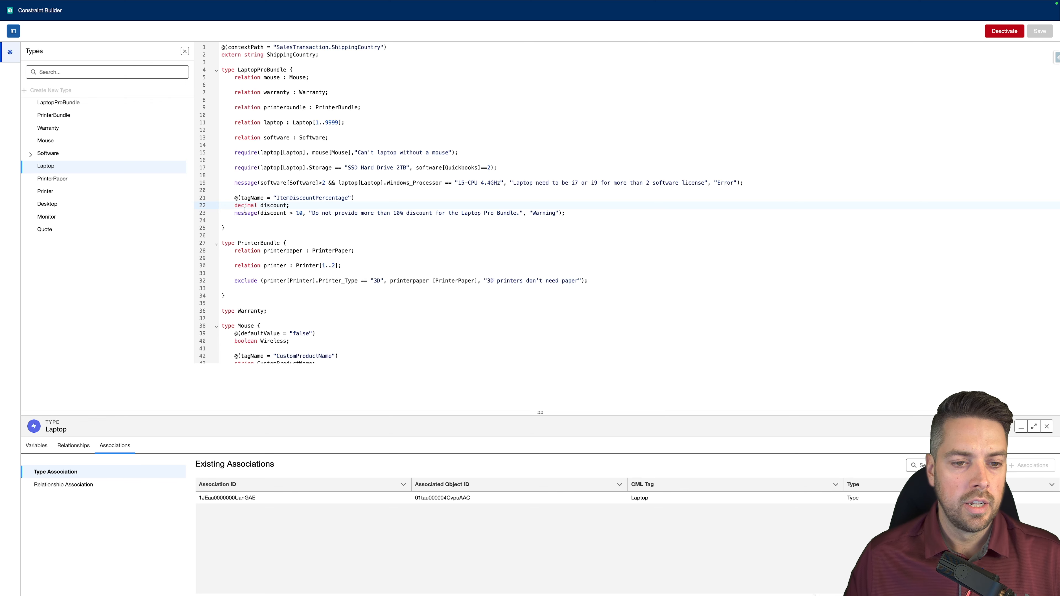
left_click_drag(232, 213, 311, 213)
left_click(262, 213)
left_click_drag(315, 214, 581, 215)
left_click(580, 215)
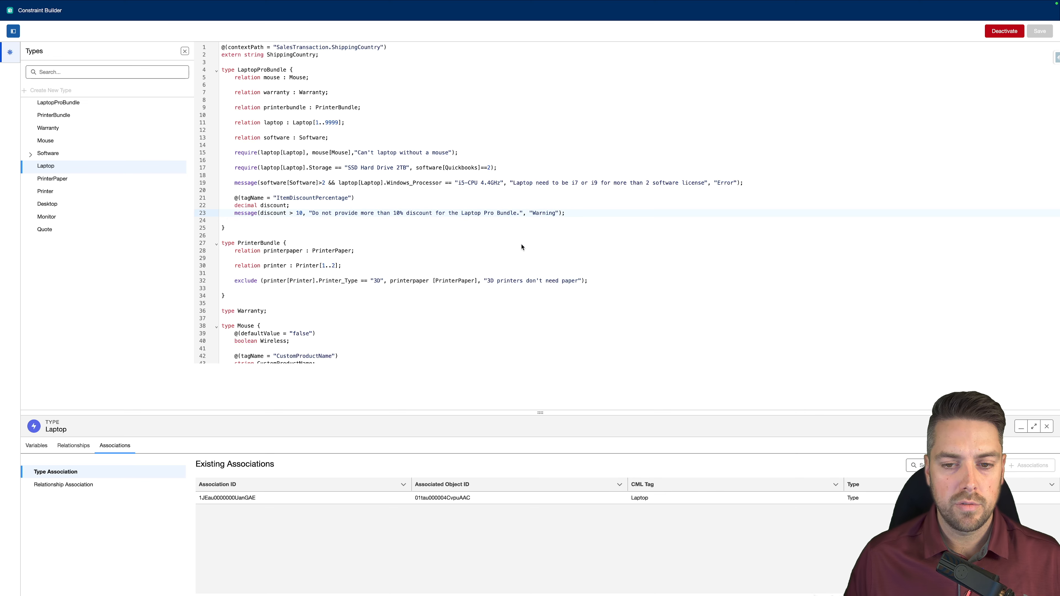
Switch back to the Configurator Demo Quote and close the Laptop Pro Bundle configuration without saving it
left_click(98, 19)
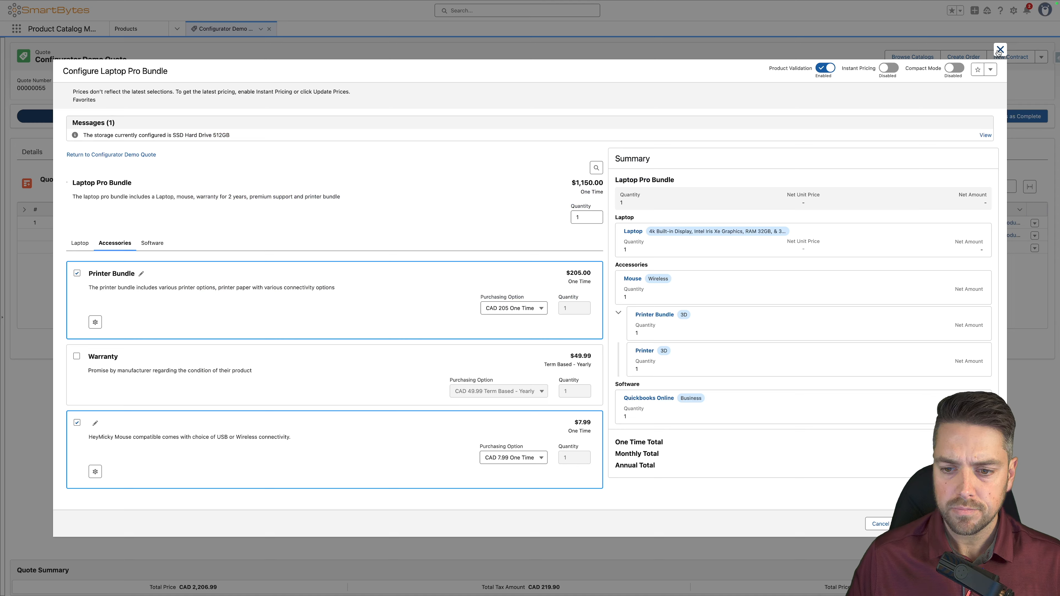
left_click(999, 49)
left_click(550, 314)
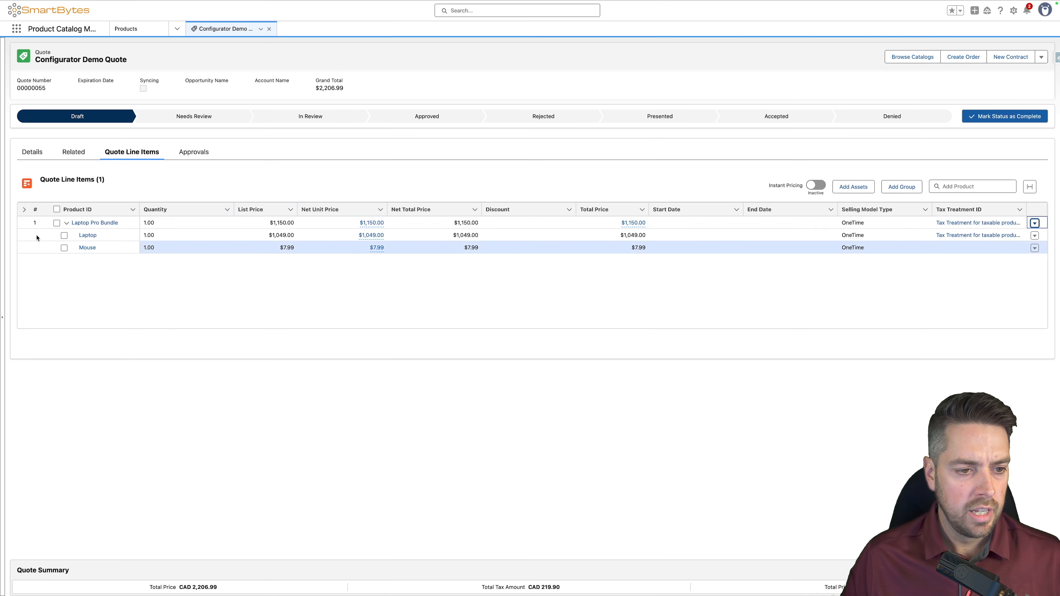
Set a 15 percent discount on the Laptop Pro Bundle quote line and save the quote
left_click(501, 222)
left_click(551, 223)
left_click(546, 253)
left_click(504, 225)
type("15")
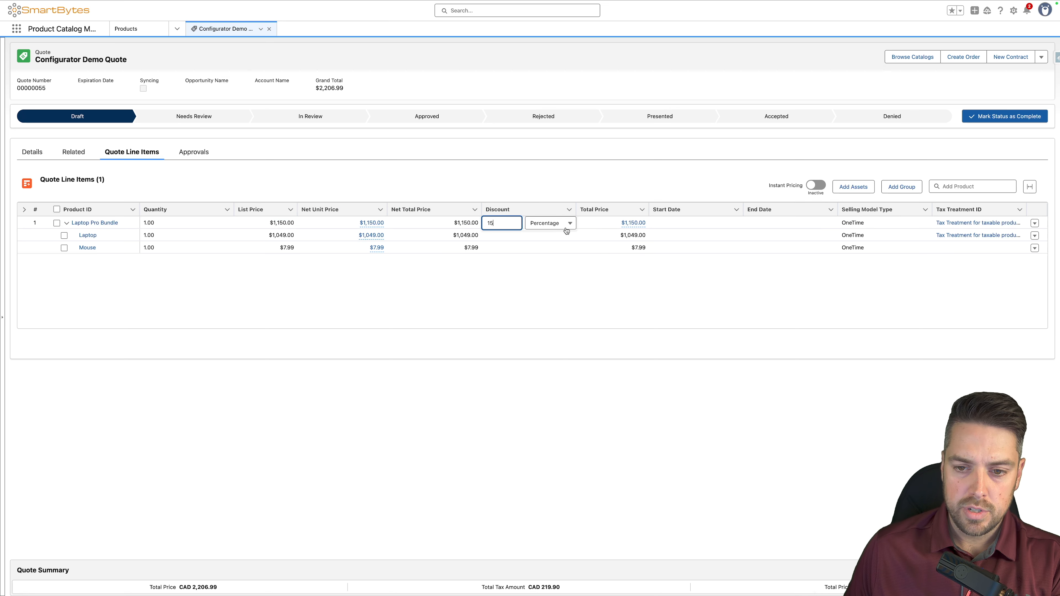
key("Return")
left_click(559, 342)
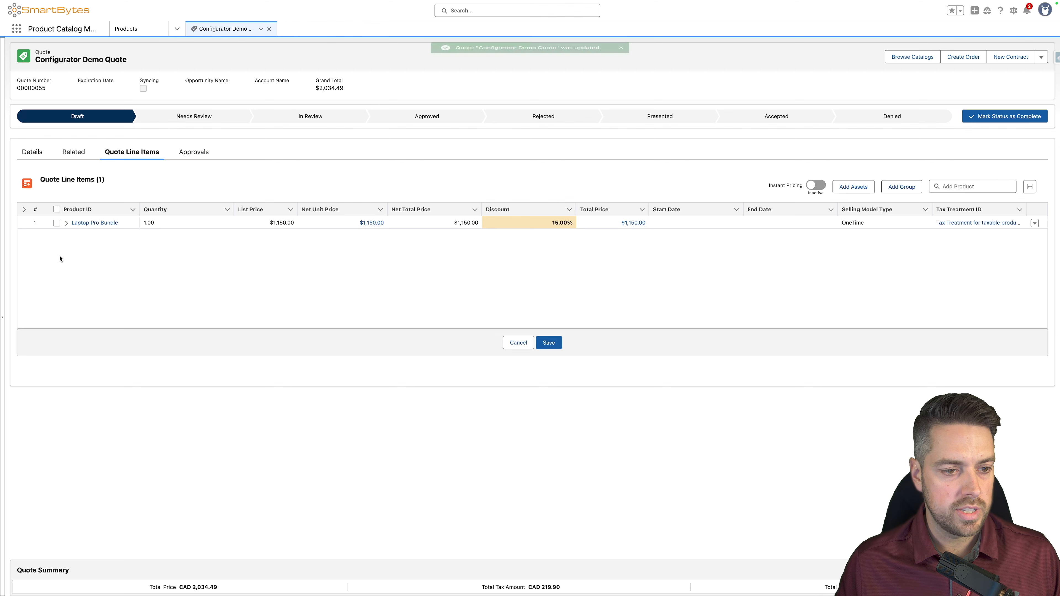
mouse_move(23, 225)
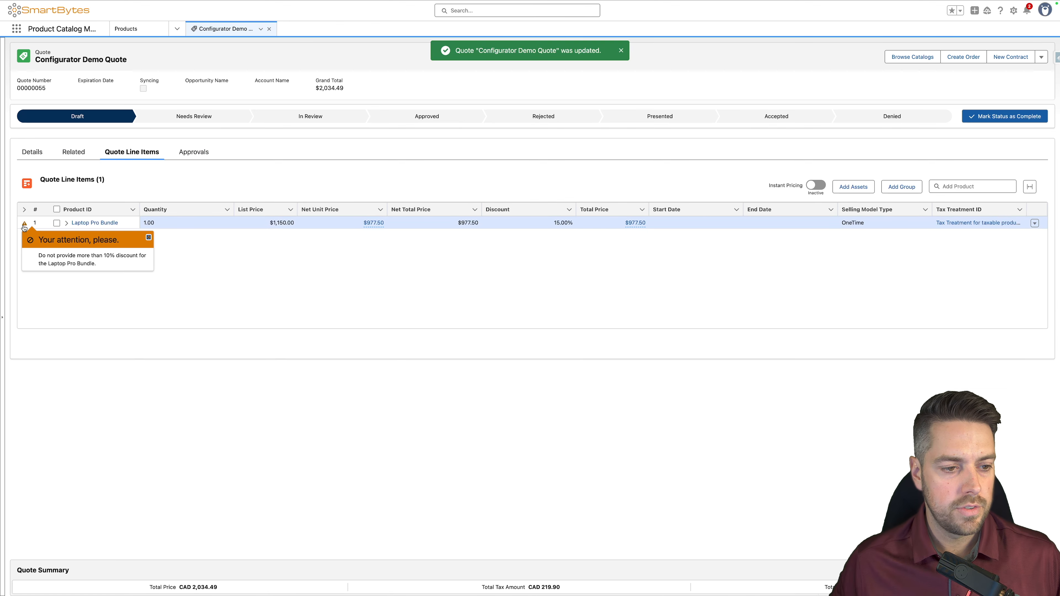